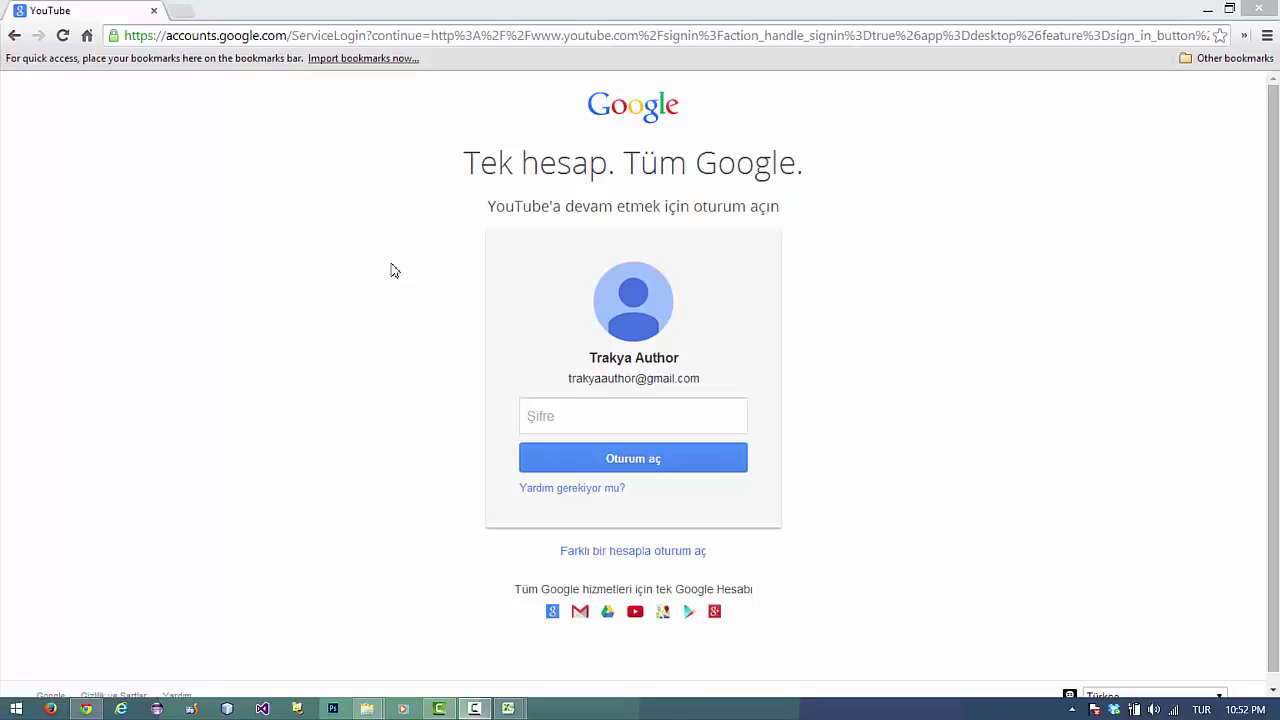
Step: Sign in to YouTube by entering the account password
click(574, 422)
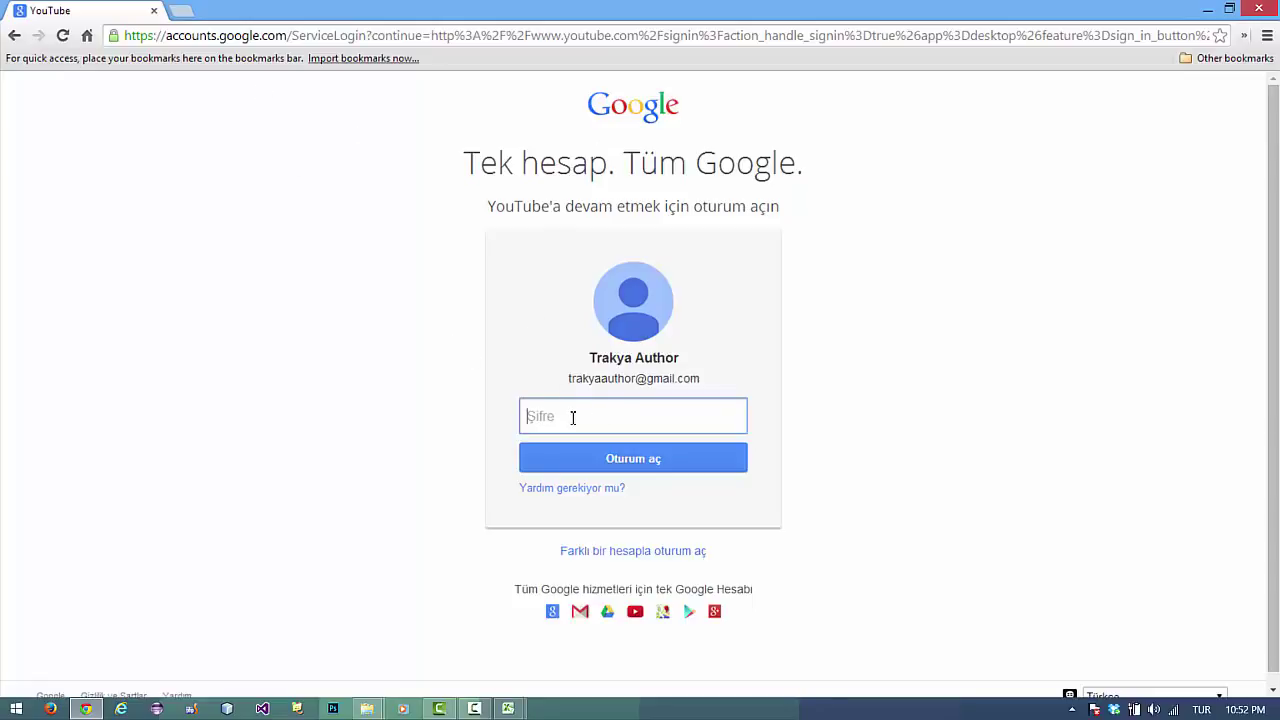
text(••)
key(Return)
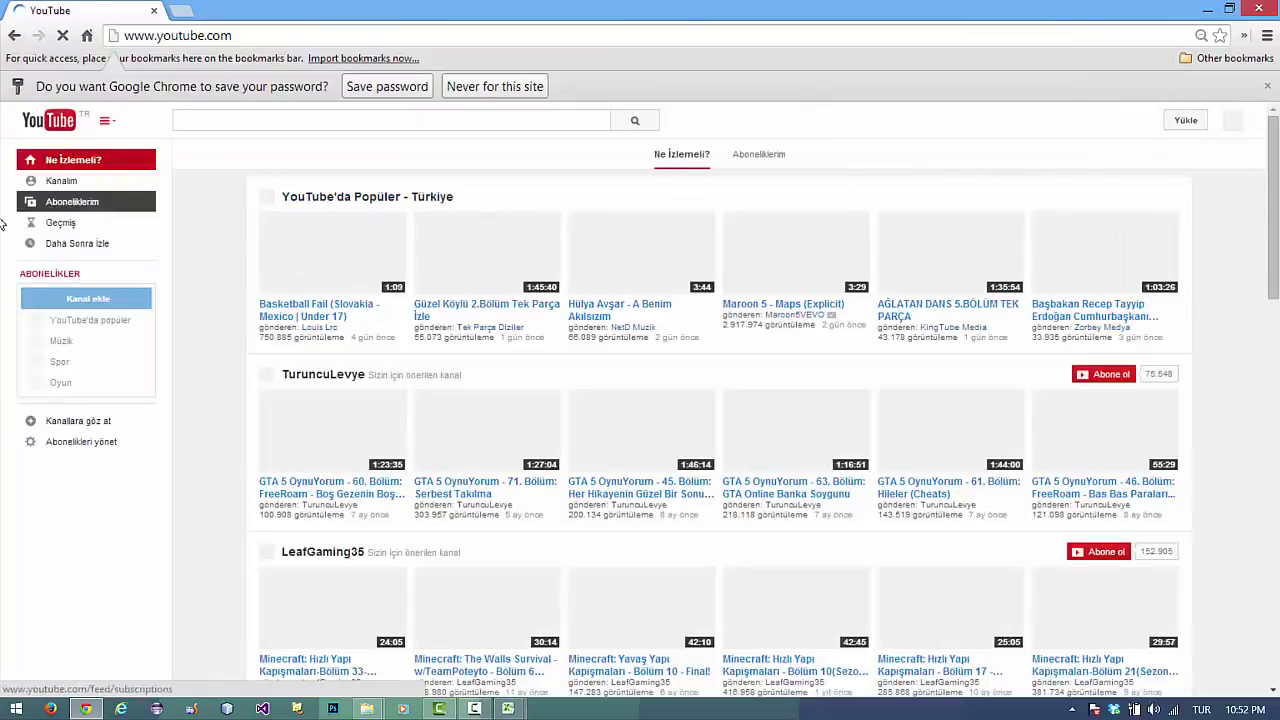
Step: Create a channel under a business or other name, called Güzel Günler, in category Sanat, Eğlence veya Spor, accepting the pages terms
click(88, 185)
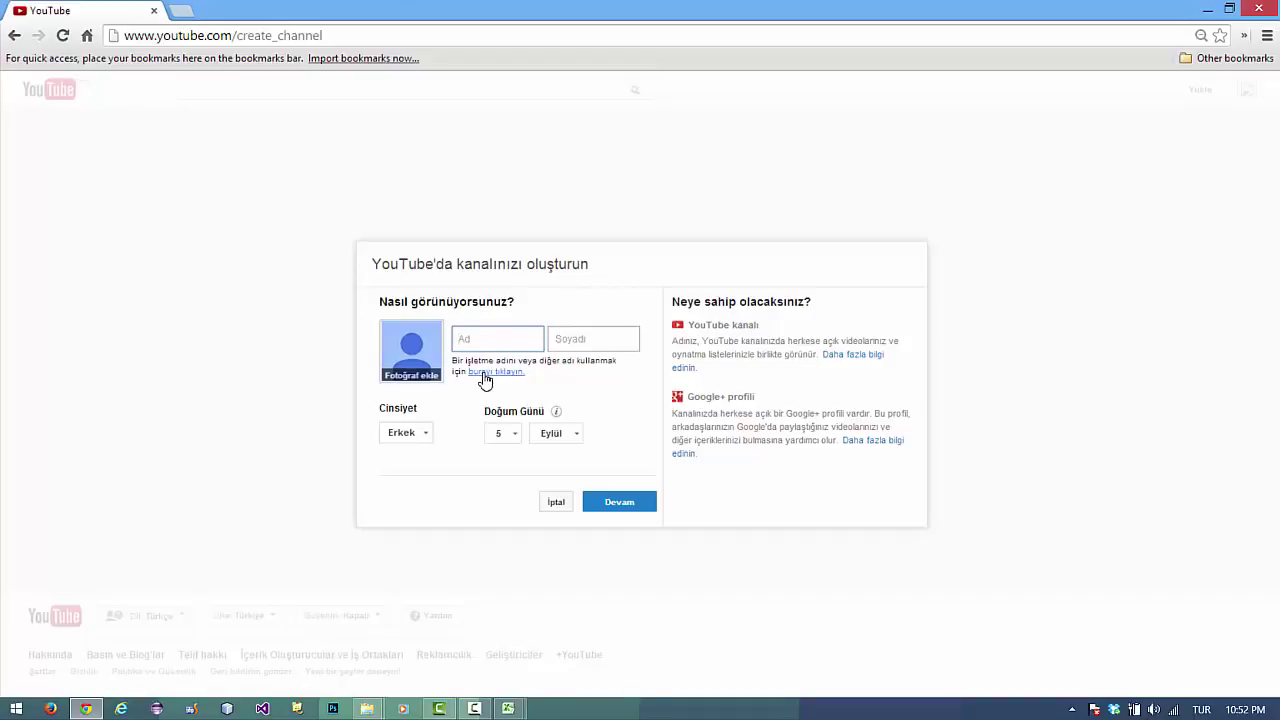
click(483, 374)
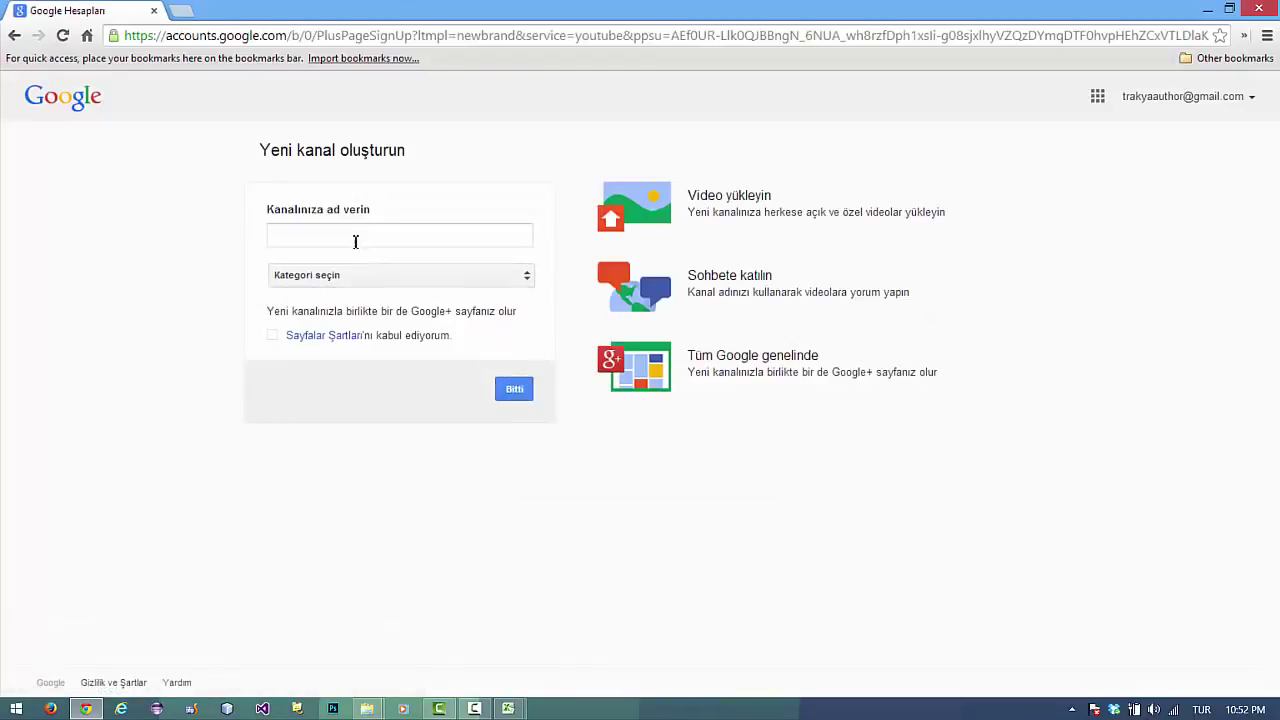
click(355, 238)
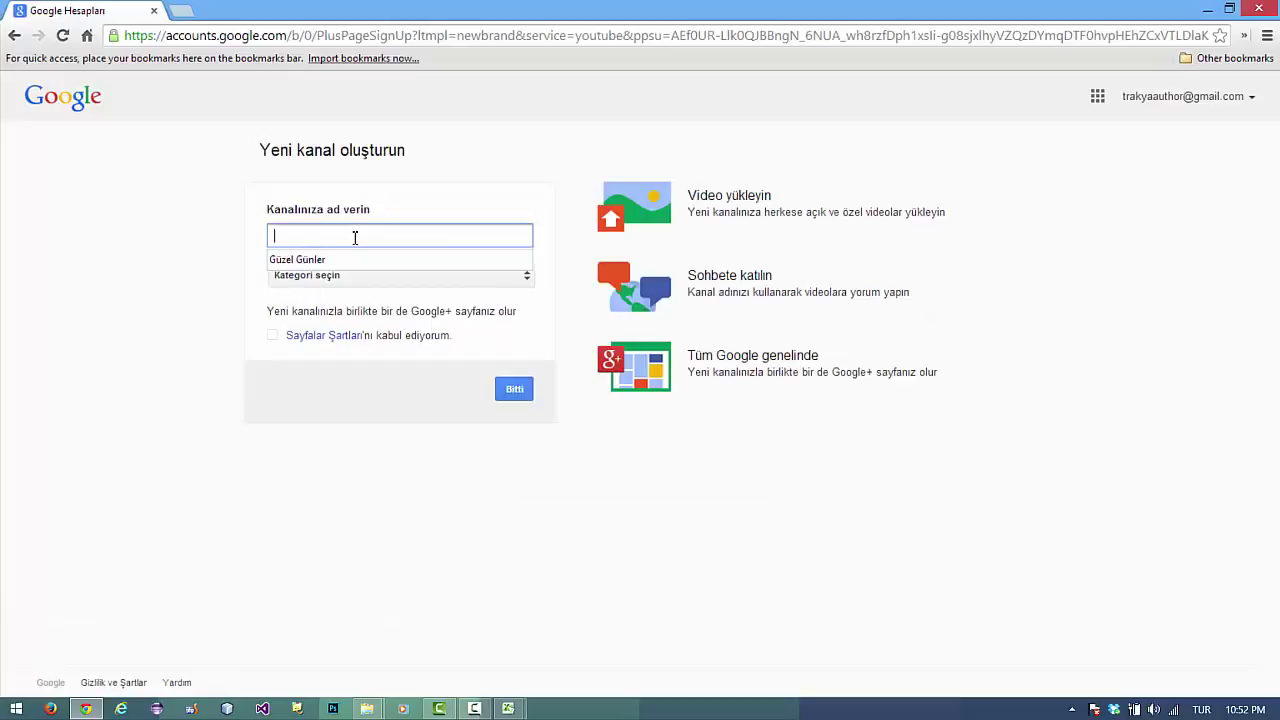
click(296, 261)
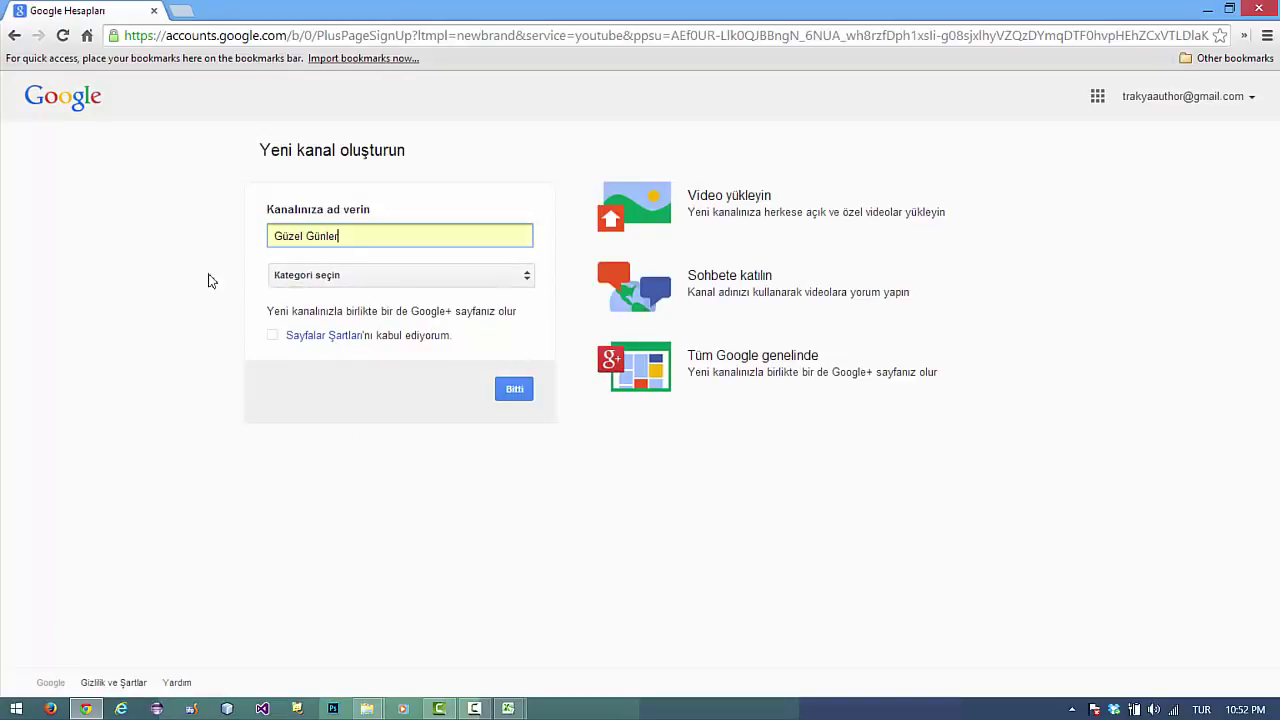
click(323, 278)
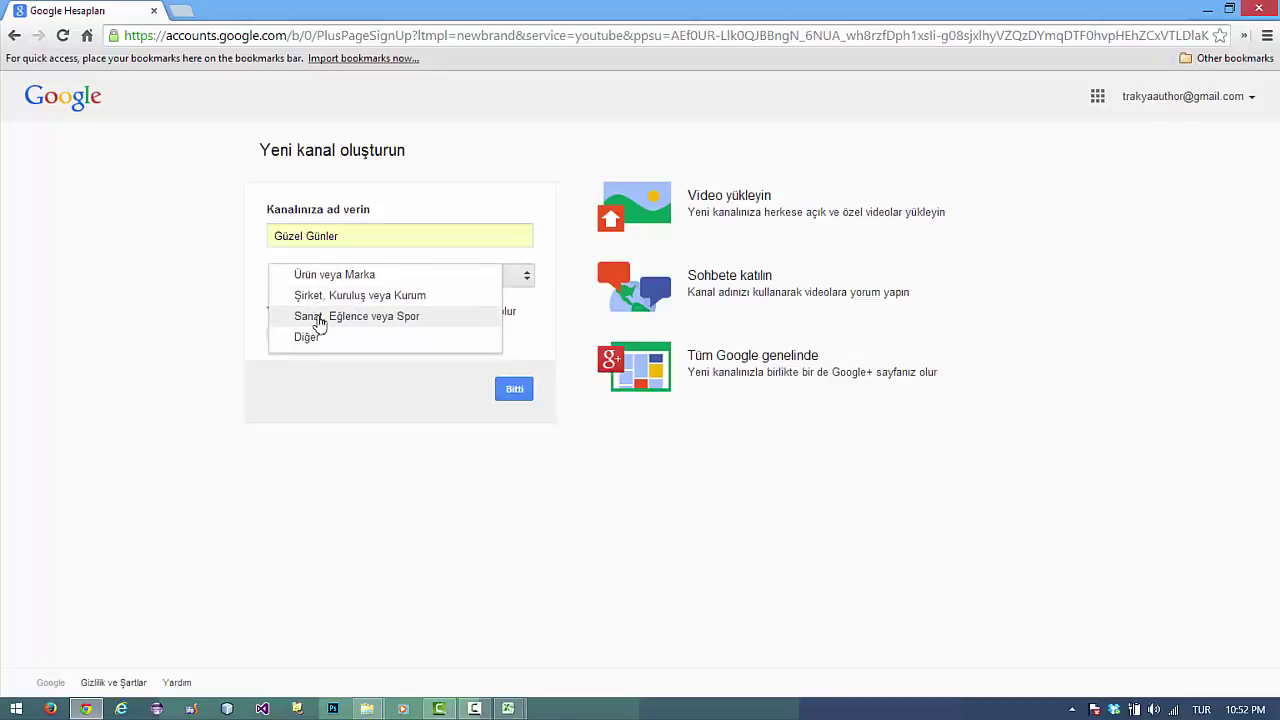
click(390, 322)
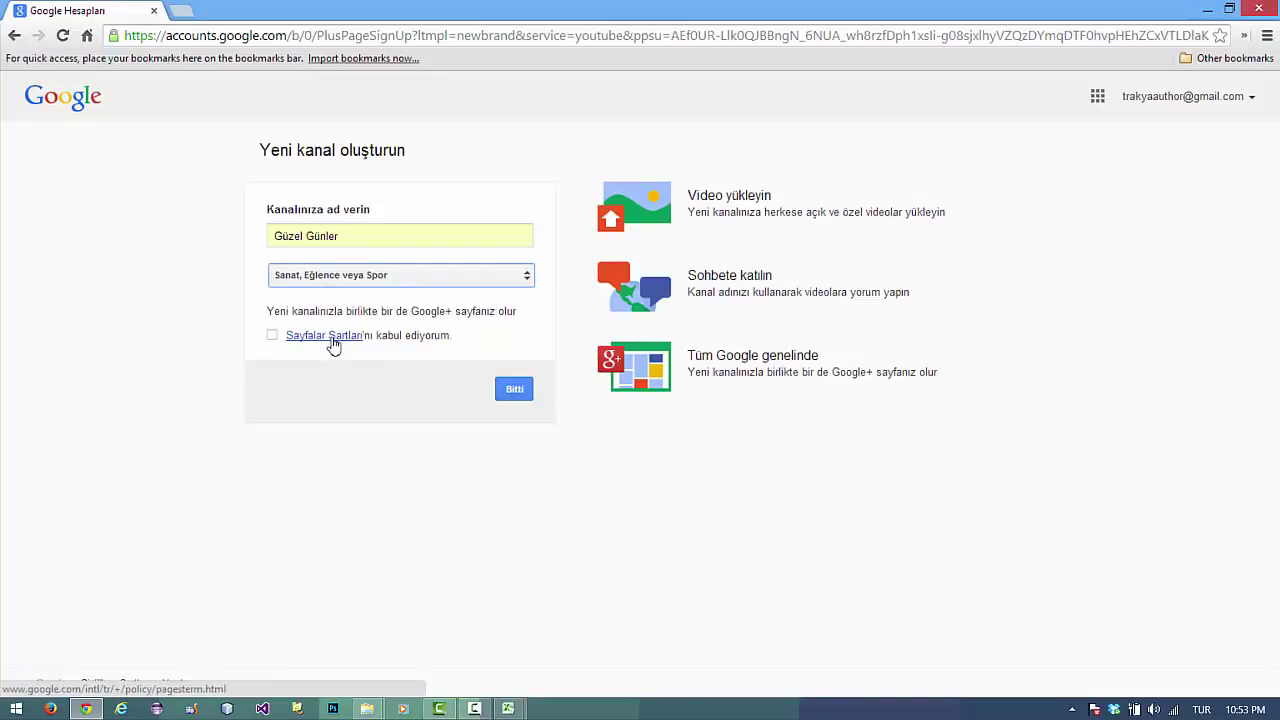
click(272, 336)
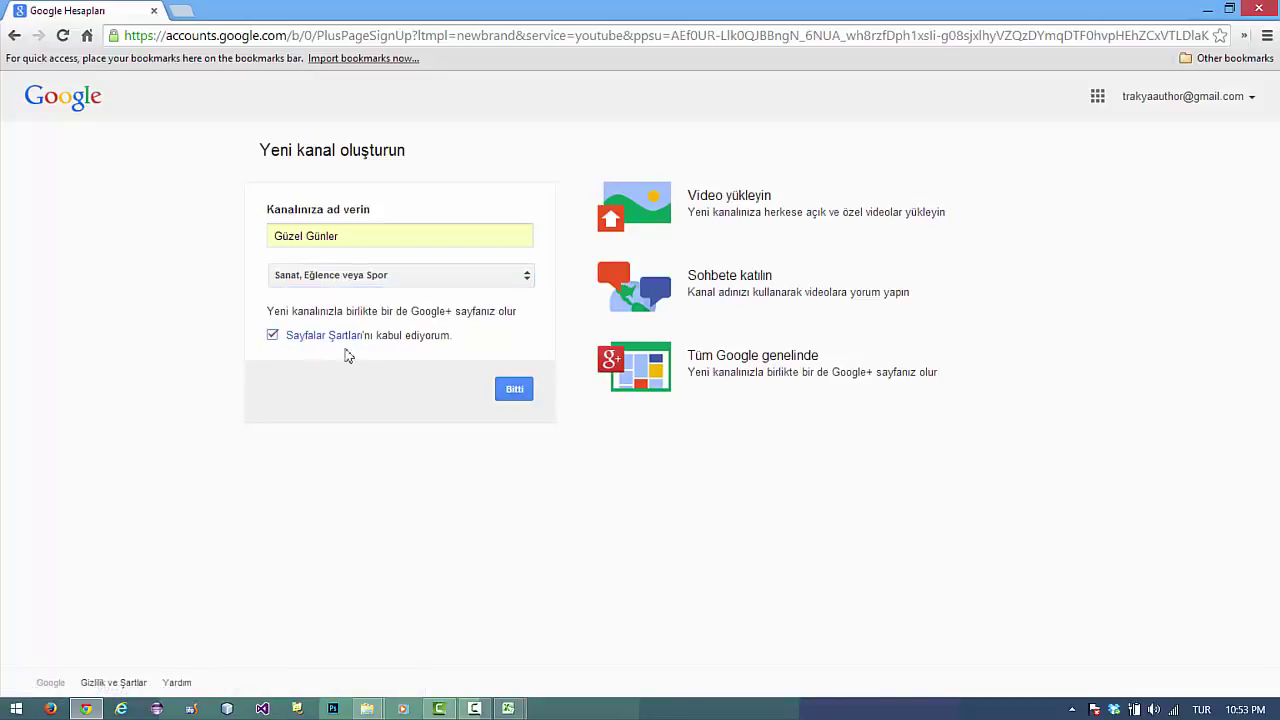
click(513, 389)
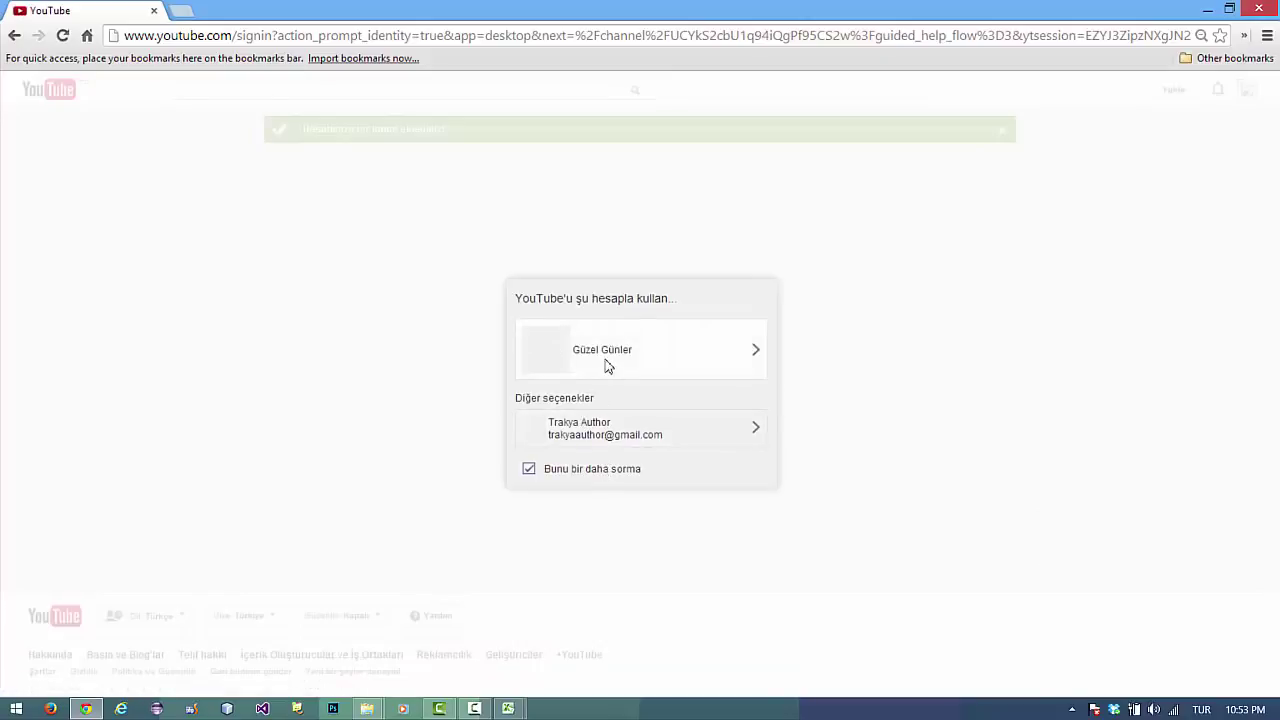
Step: Continue as the Güzel Günler channel, dismiss the channel tour and open İçerik Oluşturucu Stüdyosu
click(757, 354)
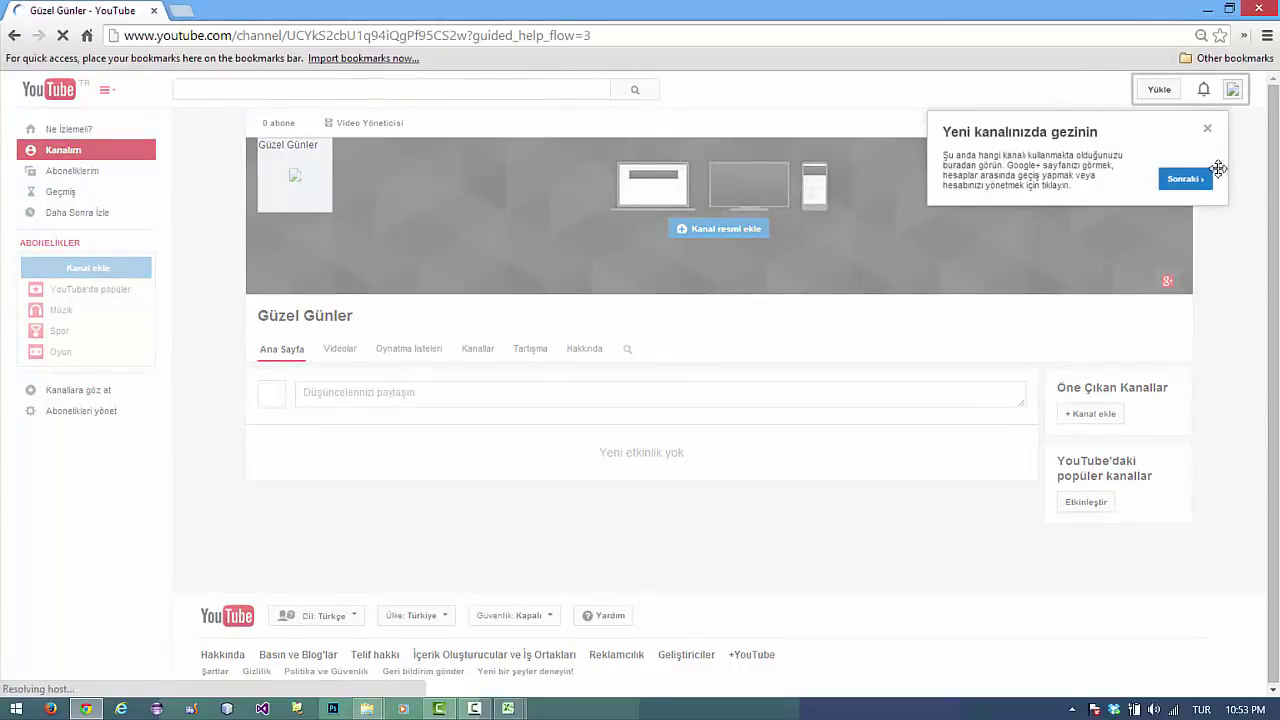
click(1208, 130)
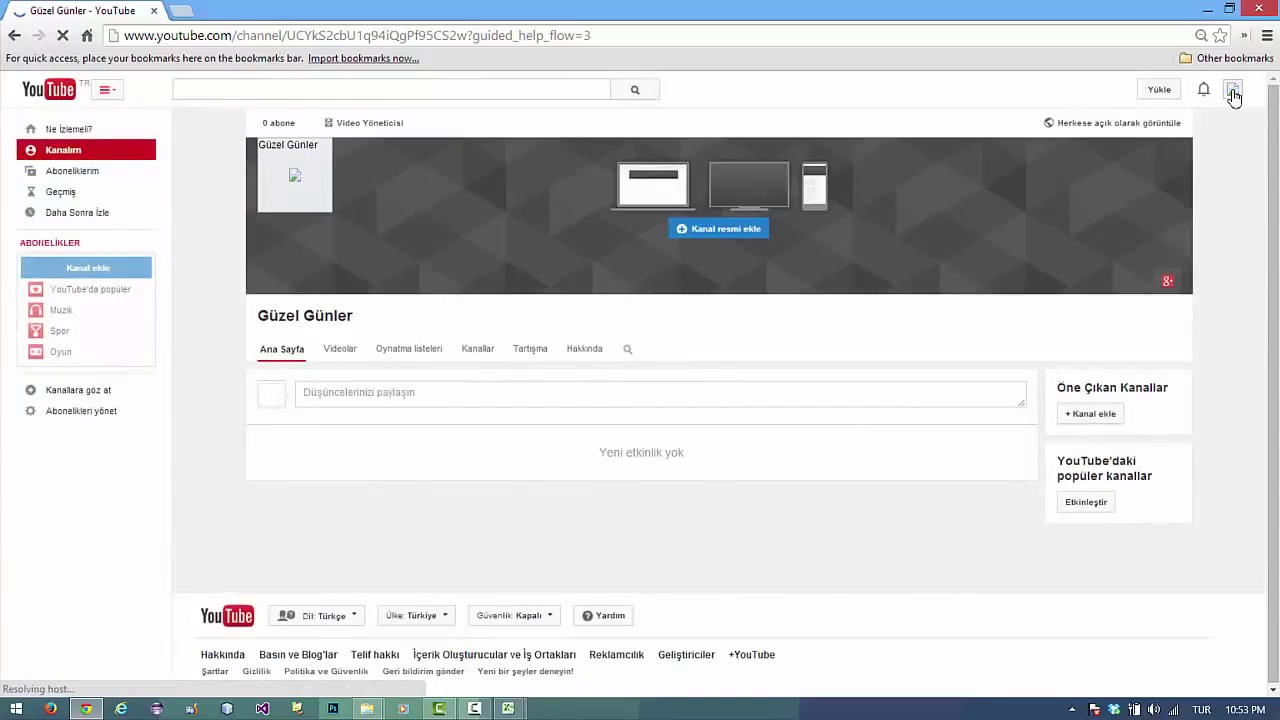
click(1234, 94)
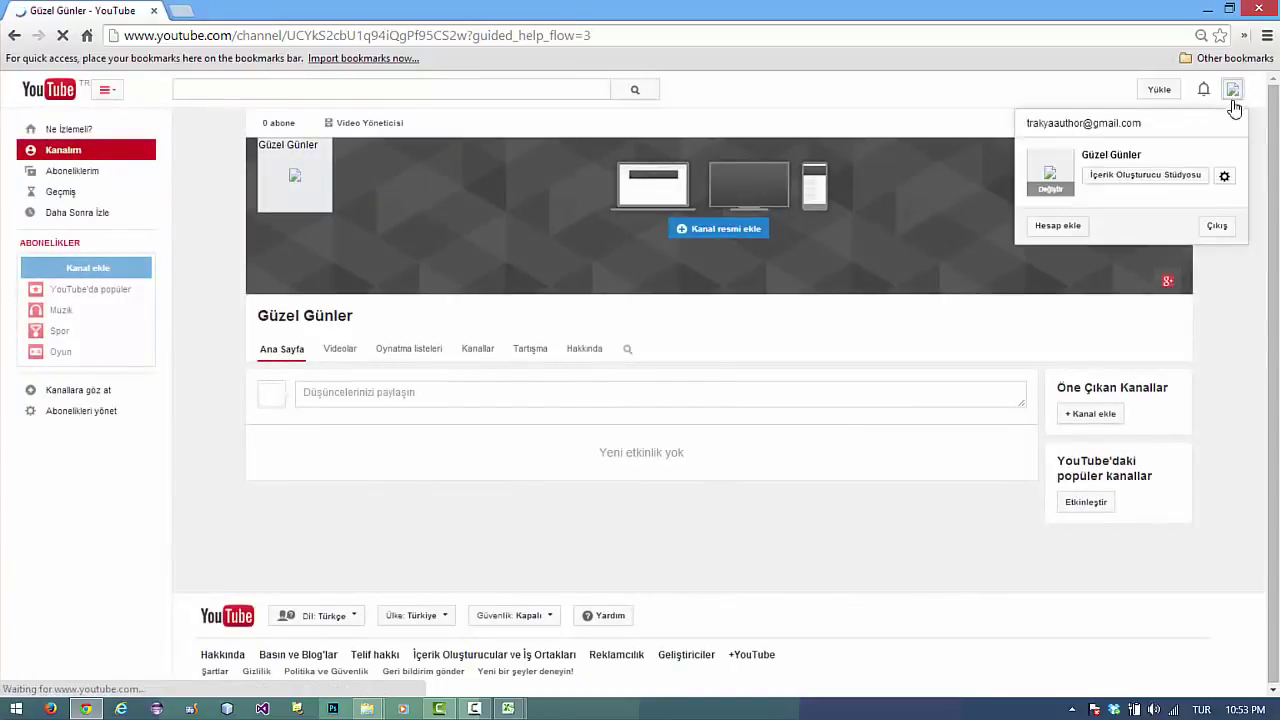
click(1127, 191)
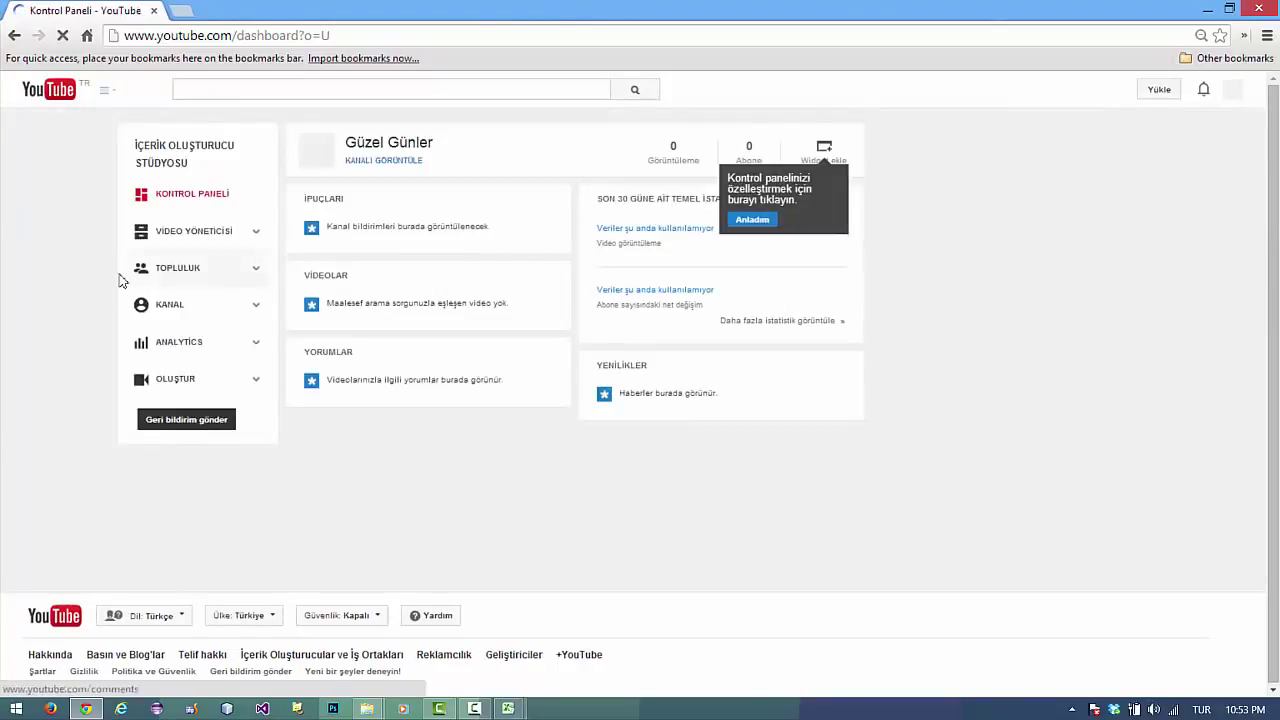
Step: Open the channel's status and features page and review the list of available features
click(222, 310)
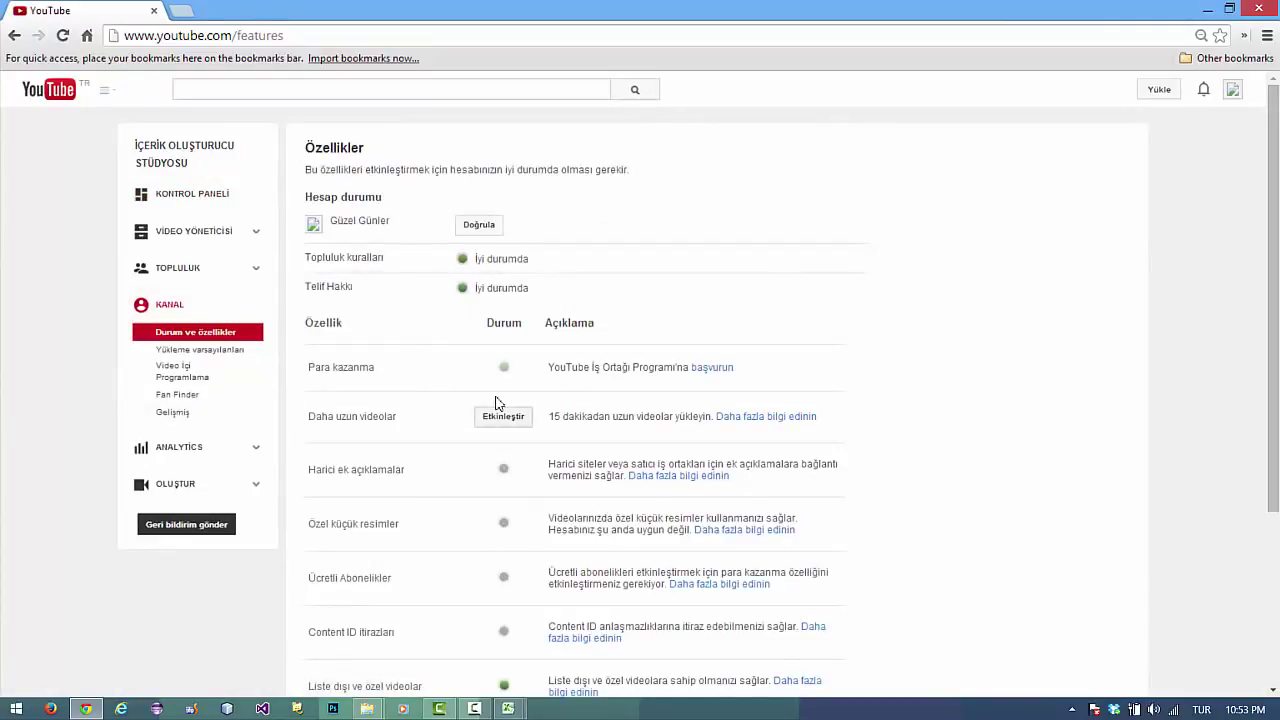
scroll(489, 415, down, 1)
scroll(470, 440, down, 1)
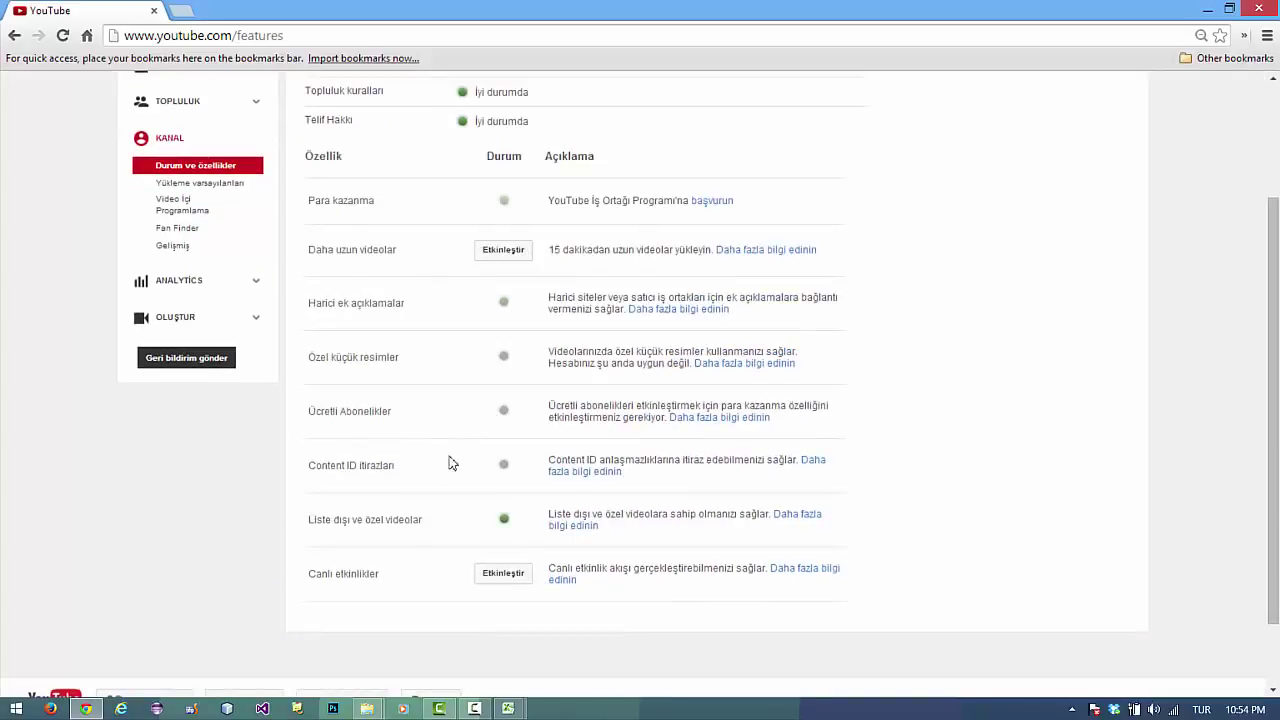
scroll(440, 468, up, 2)
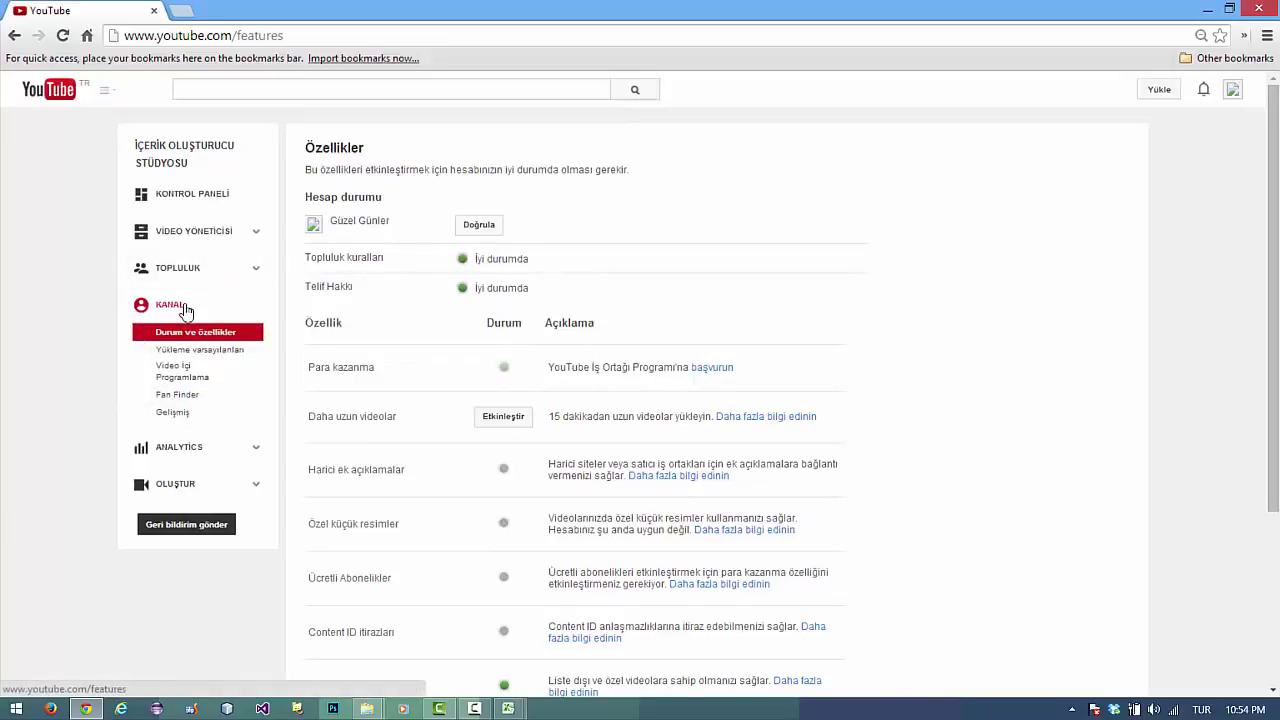
Step: Set the channel's country to Amerika Birleşik Devletleri in the advanced settings and save the change
click(185, 420)
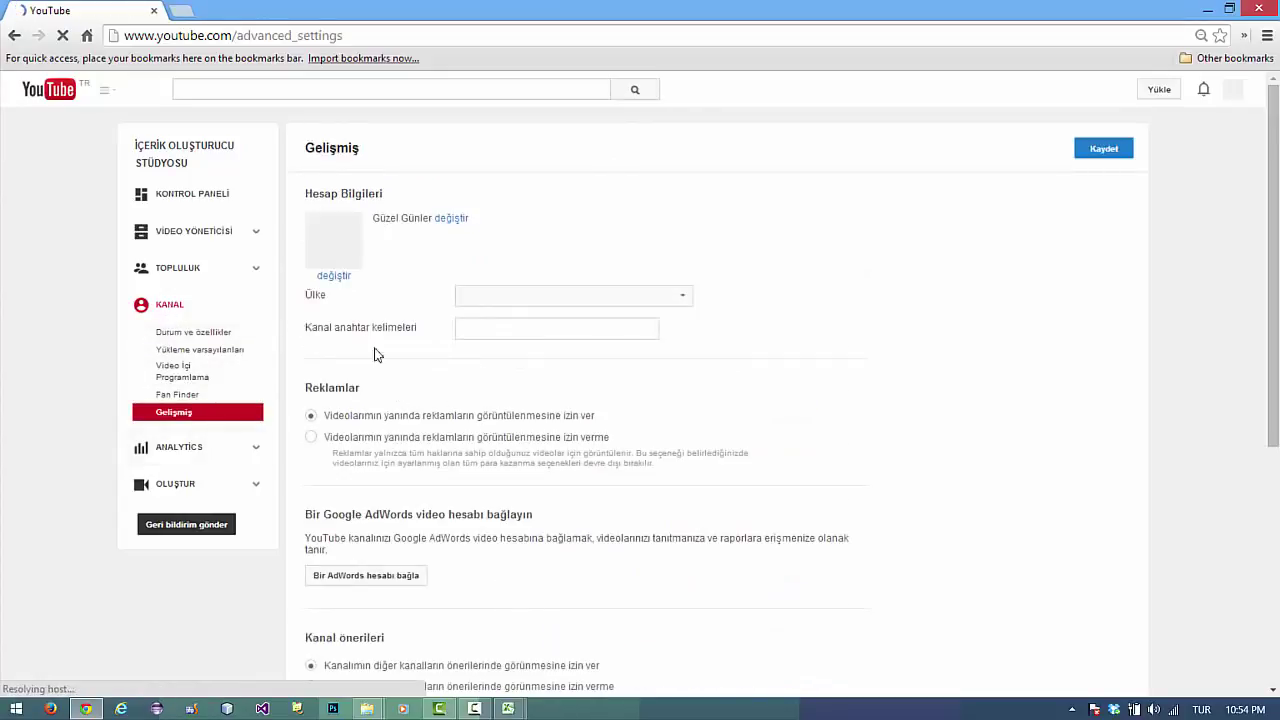
click(631, 303)
click(625, 297)
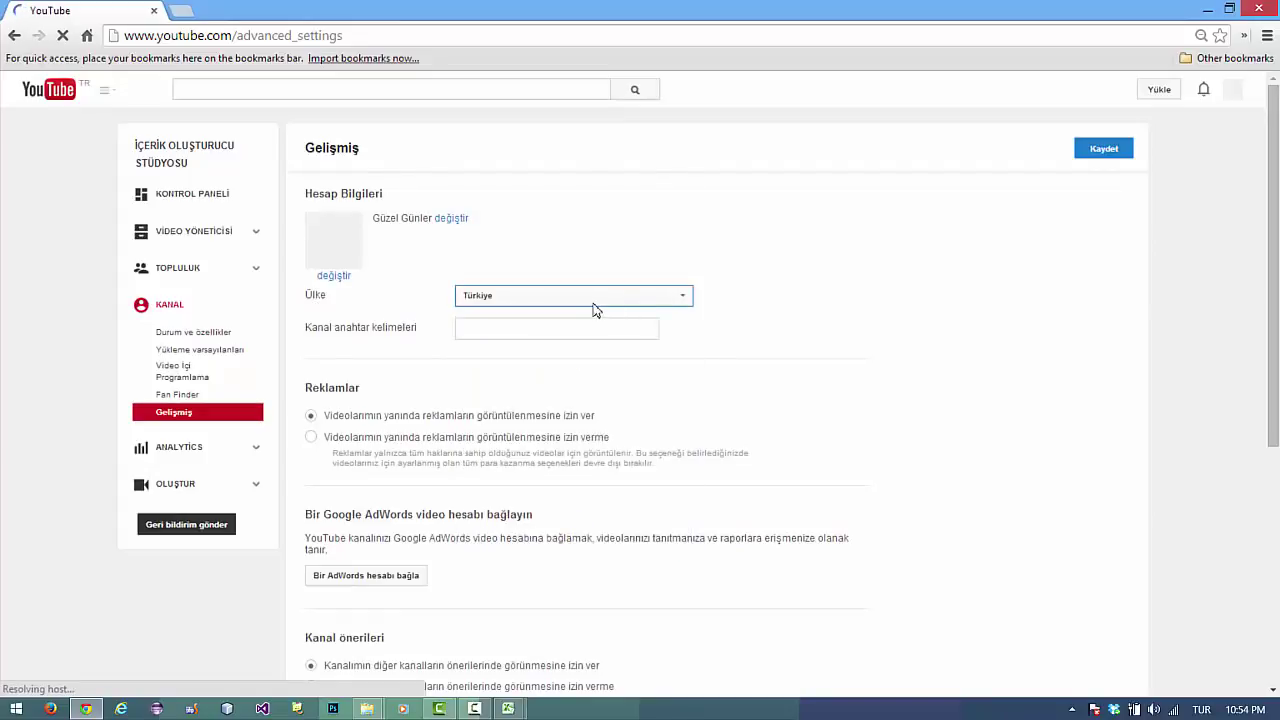
click(593, 306)
click(500, 551)
click(539, 299)
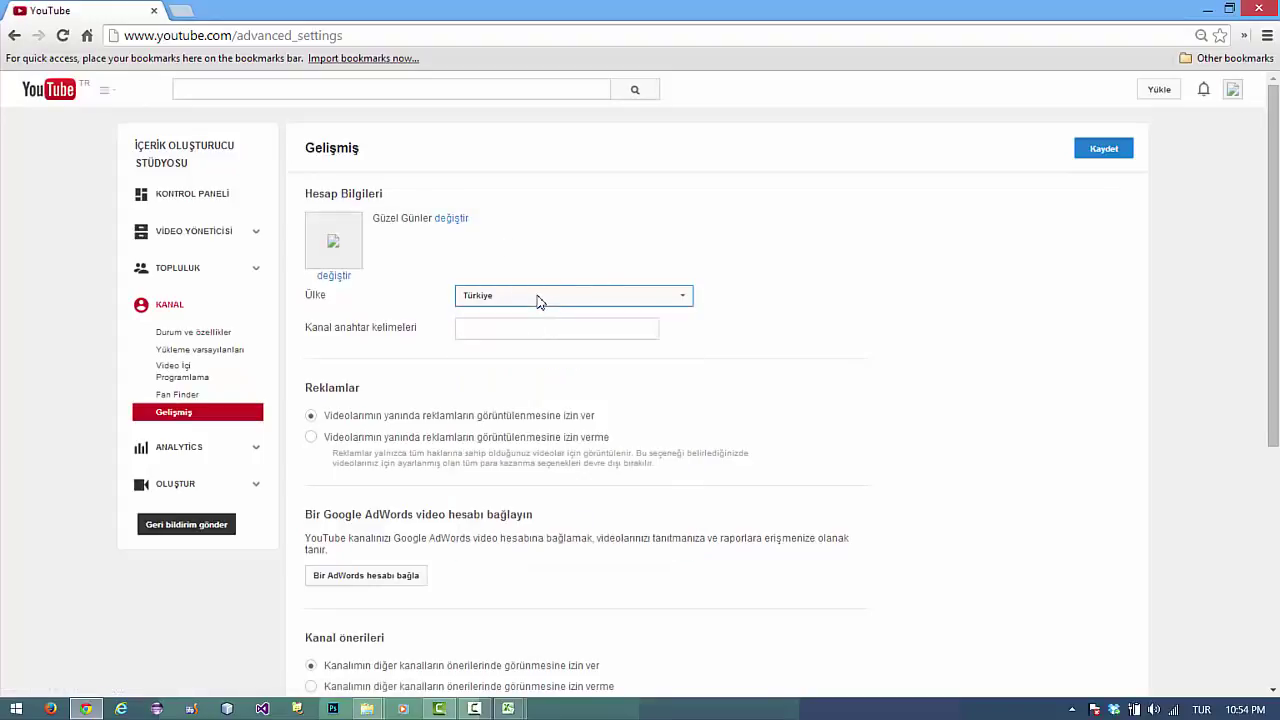
click(539, 300)
click(503, 304)
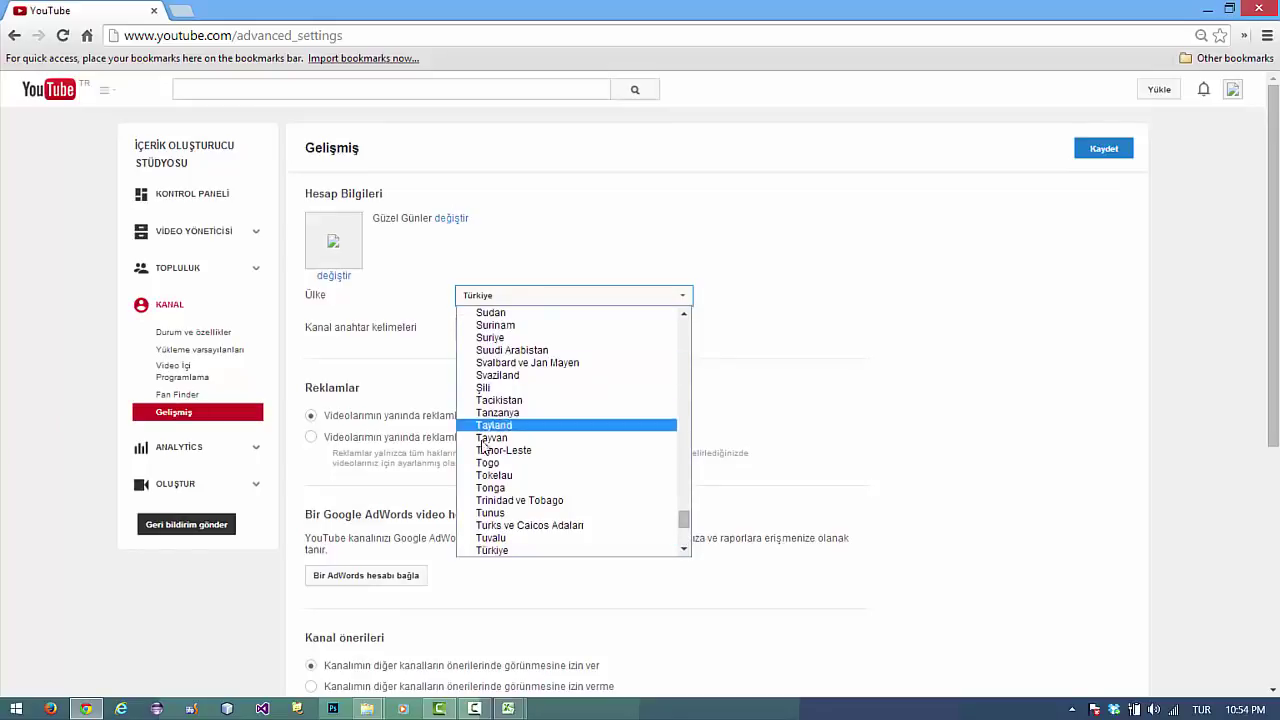
scroll(557, 394, up, 5)
scroll(557, 394, up, 2)
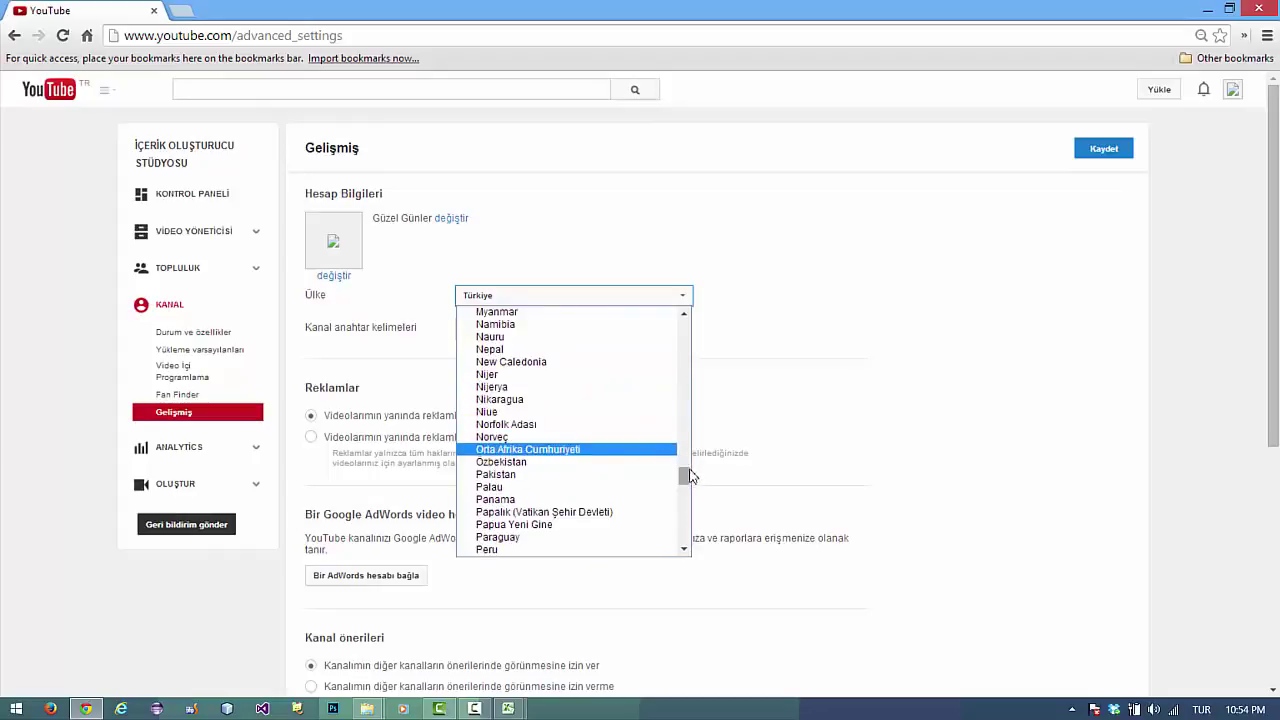
drag(690, 476, 643, 341)
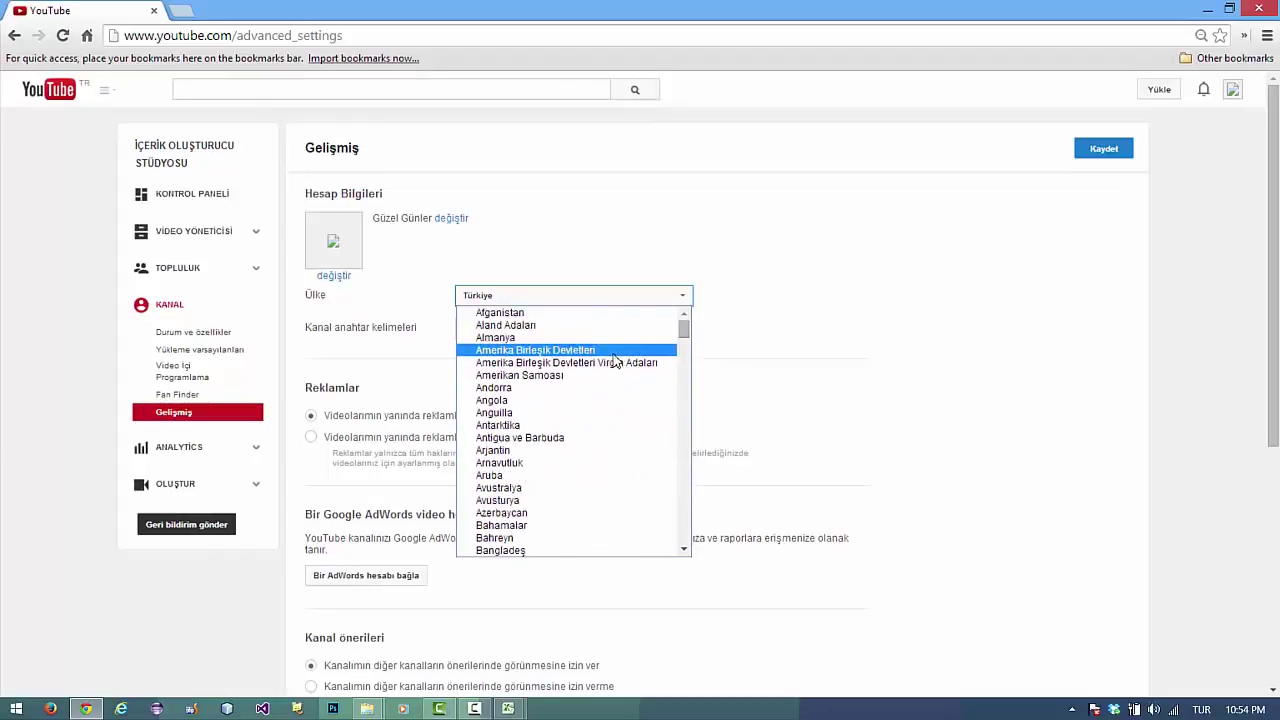
click(610, 352)
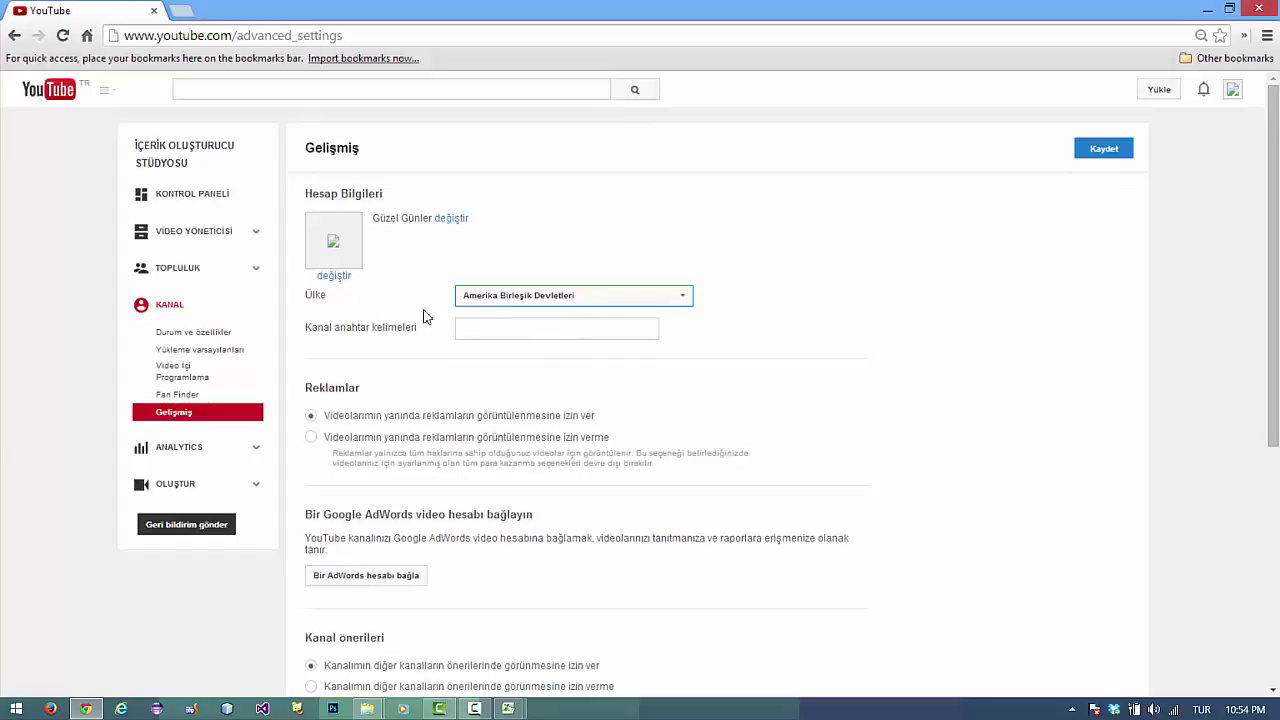
click(1100, 151)
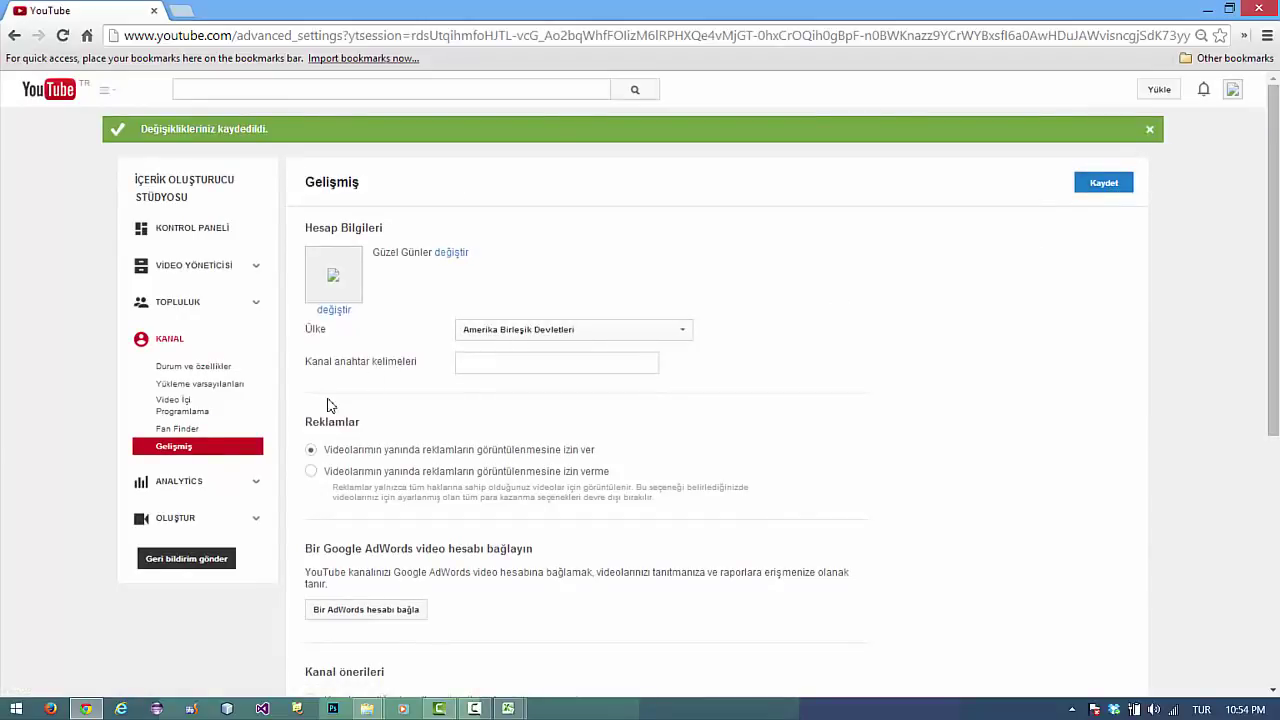
Step: Start activating Para kazanma for the account from the channel's status and features page
click(198, 368)
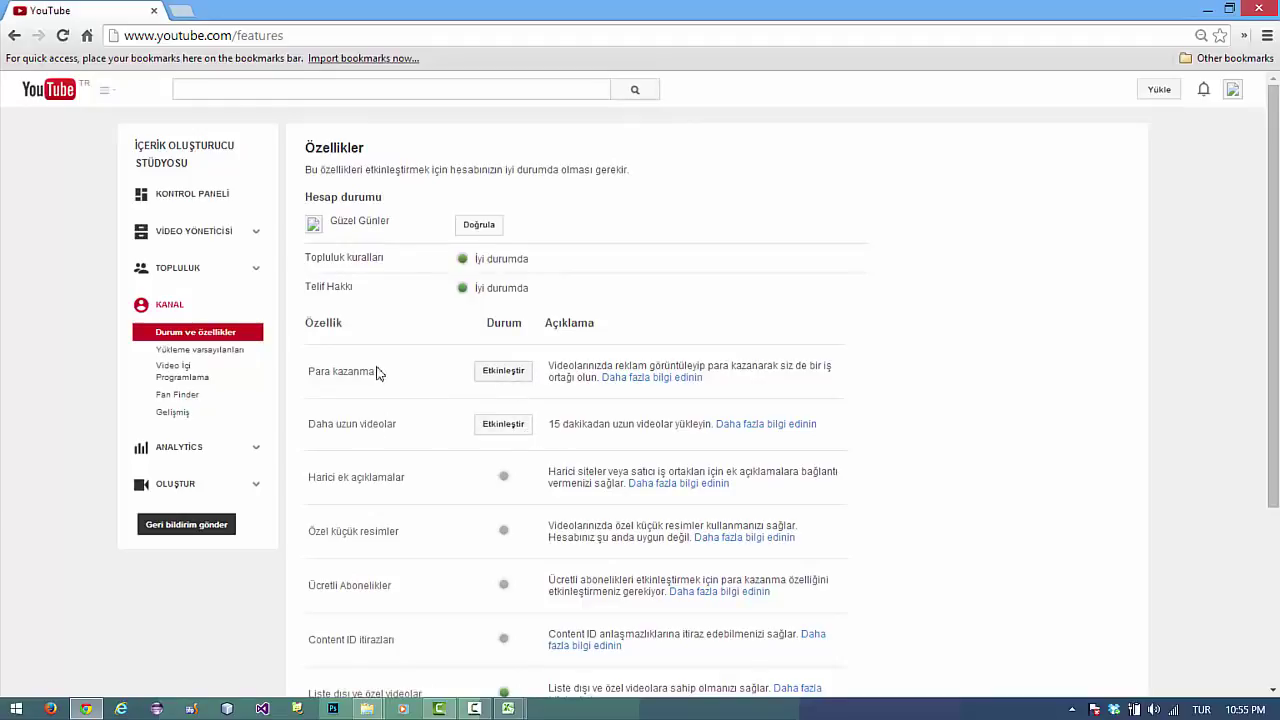
click(519, 377)
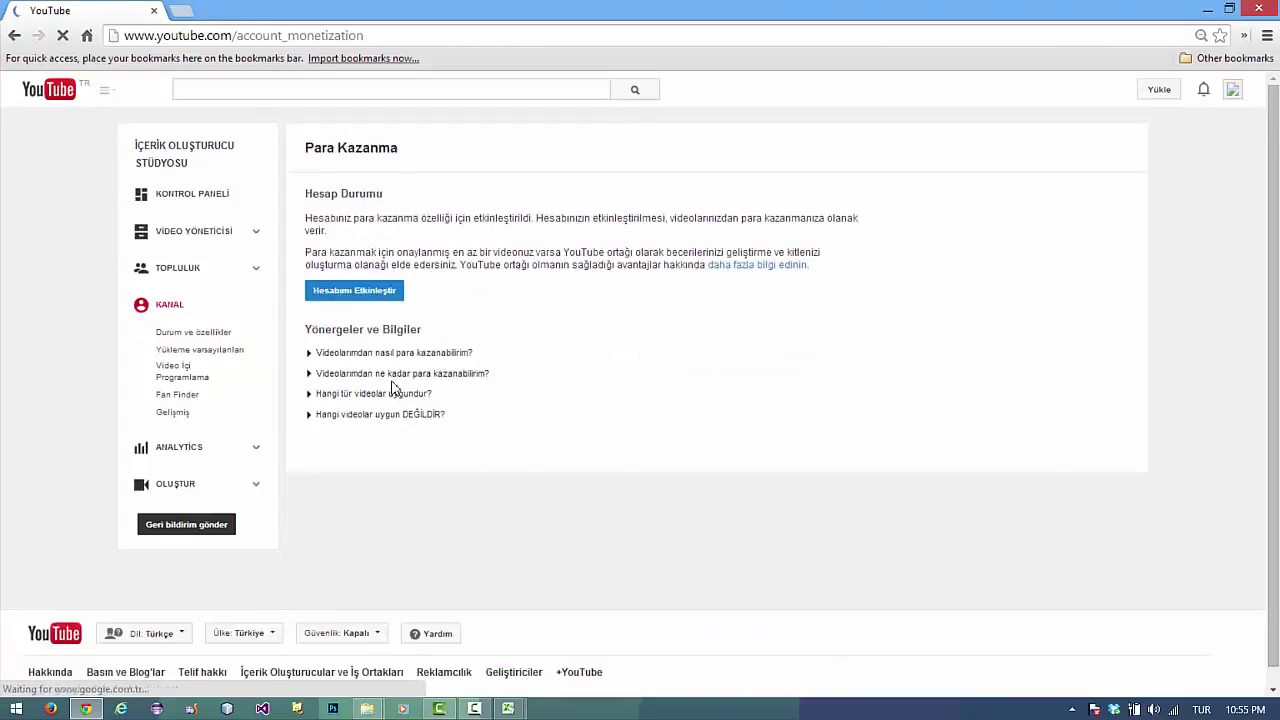
click(359, 300)
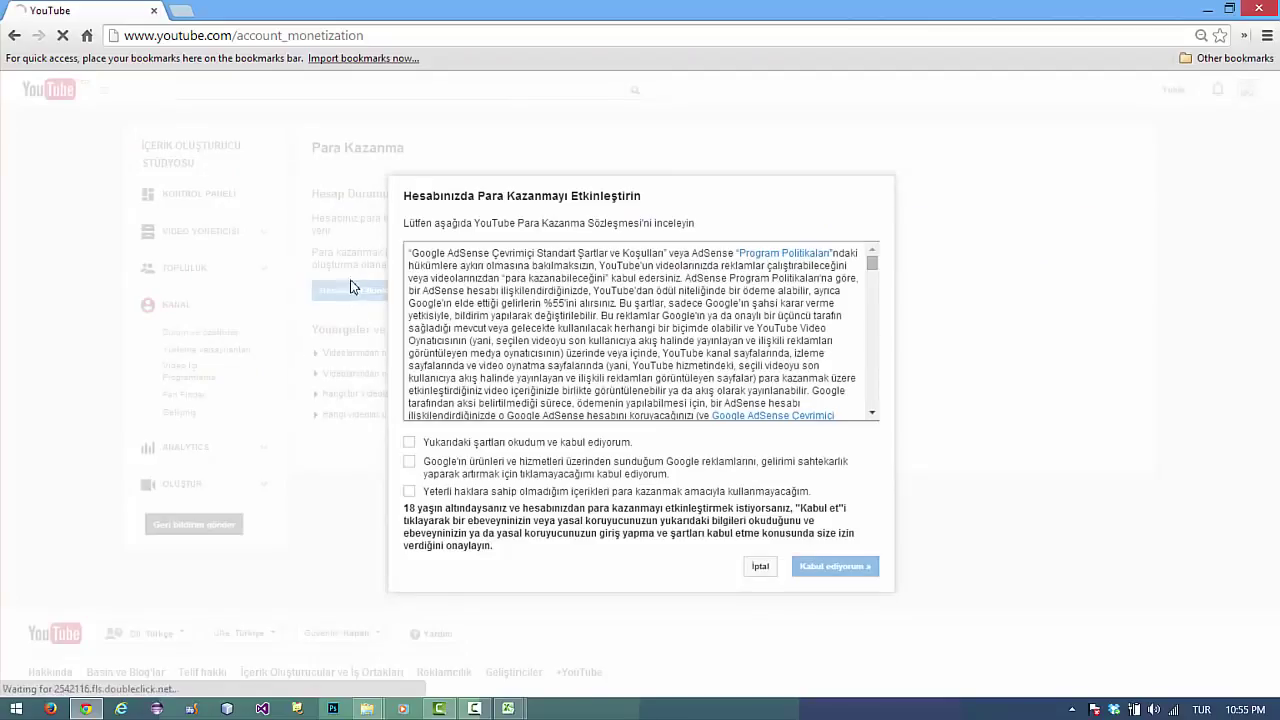
Step: Agree to all three conditions of the YouTube monetization agreement and submit the acceptance
click(409, 442)
click(409, 461)
click(410, 492)
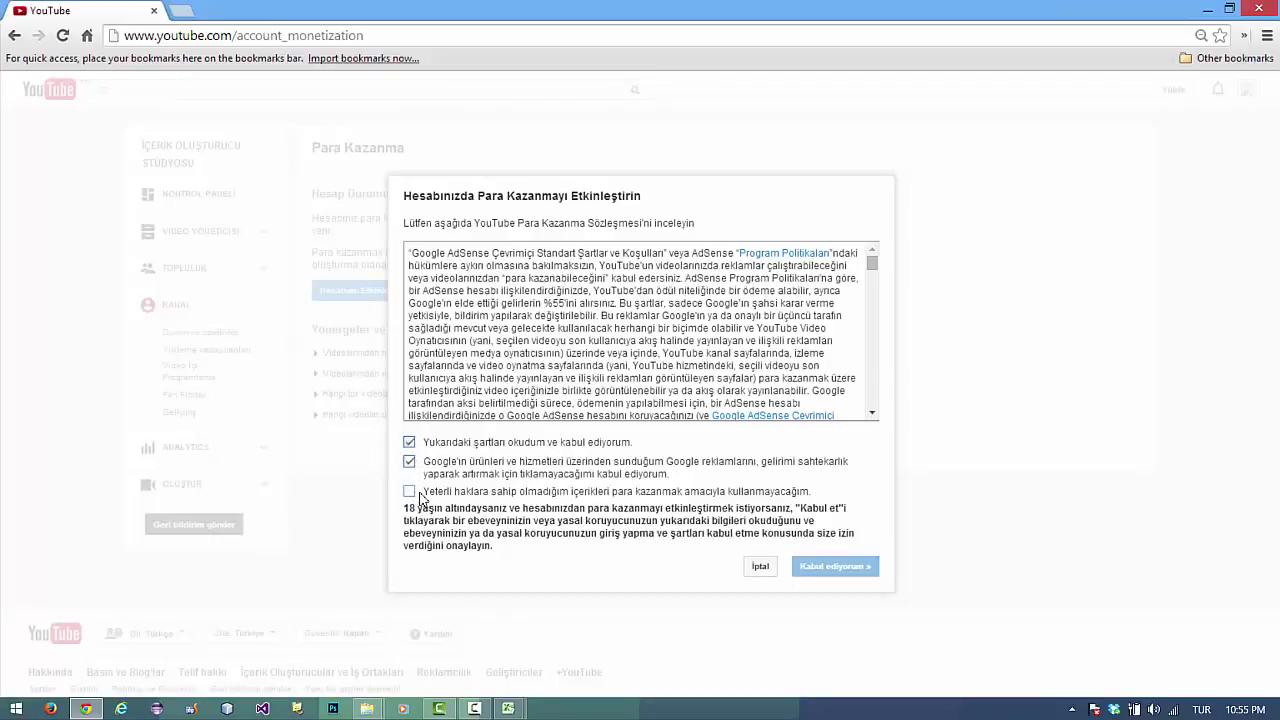
click(830, 568)
click(797, 440)
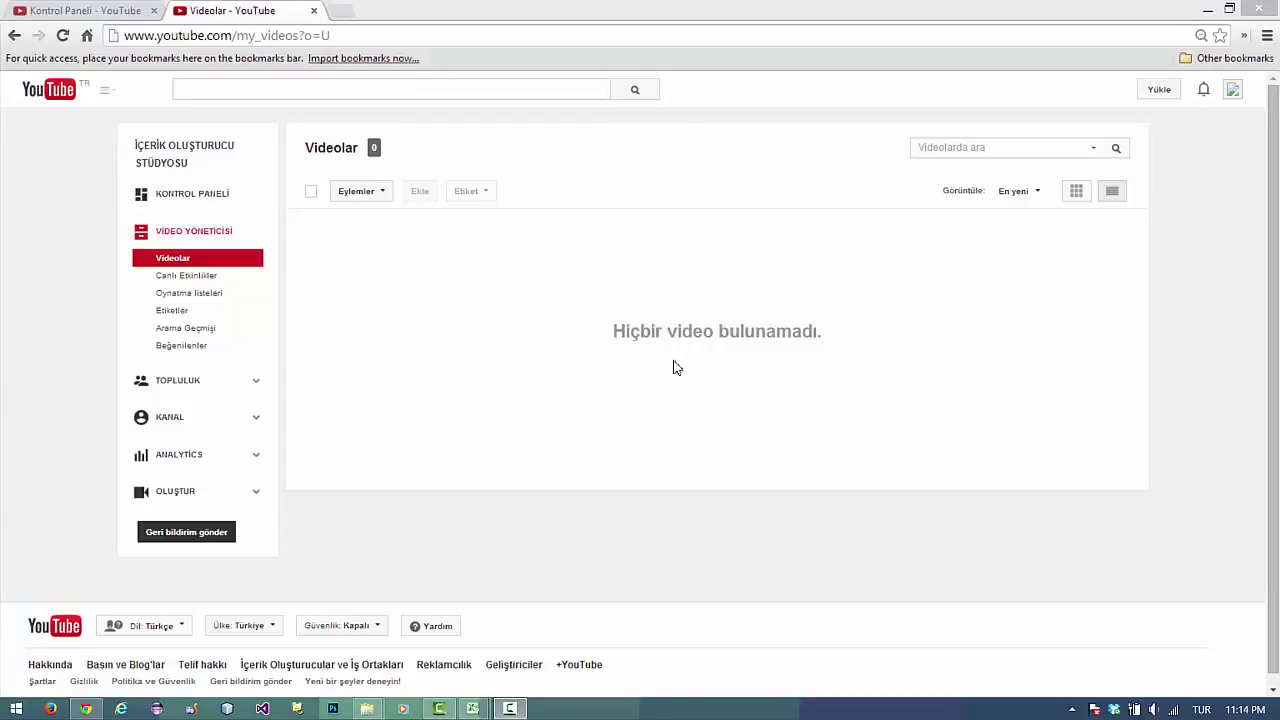
Step: Expand "Ödemem nasıl yapılacak?" on the channel's monetization page and open the AdSense association link in a new tab
click(189, 423)
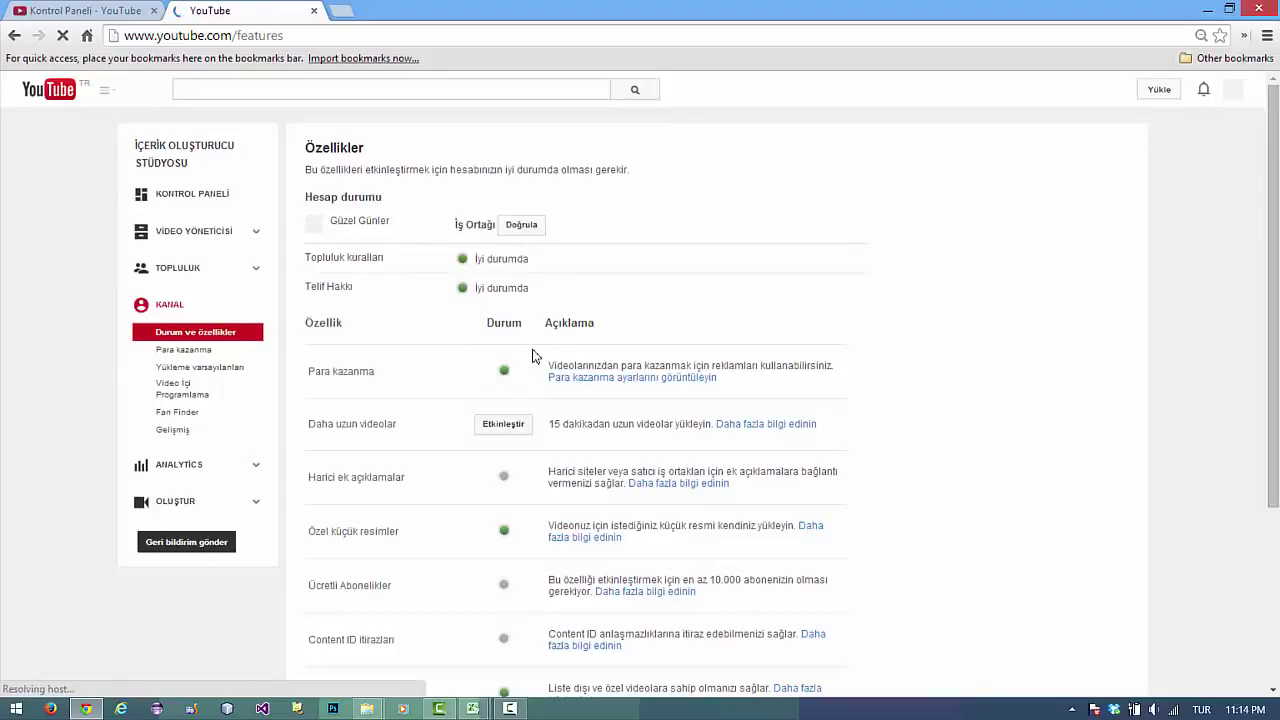
click(200, 355)
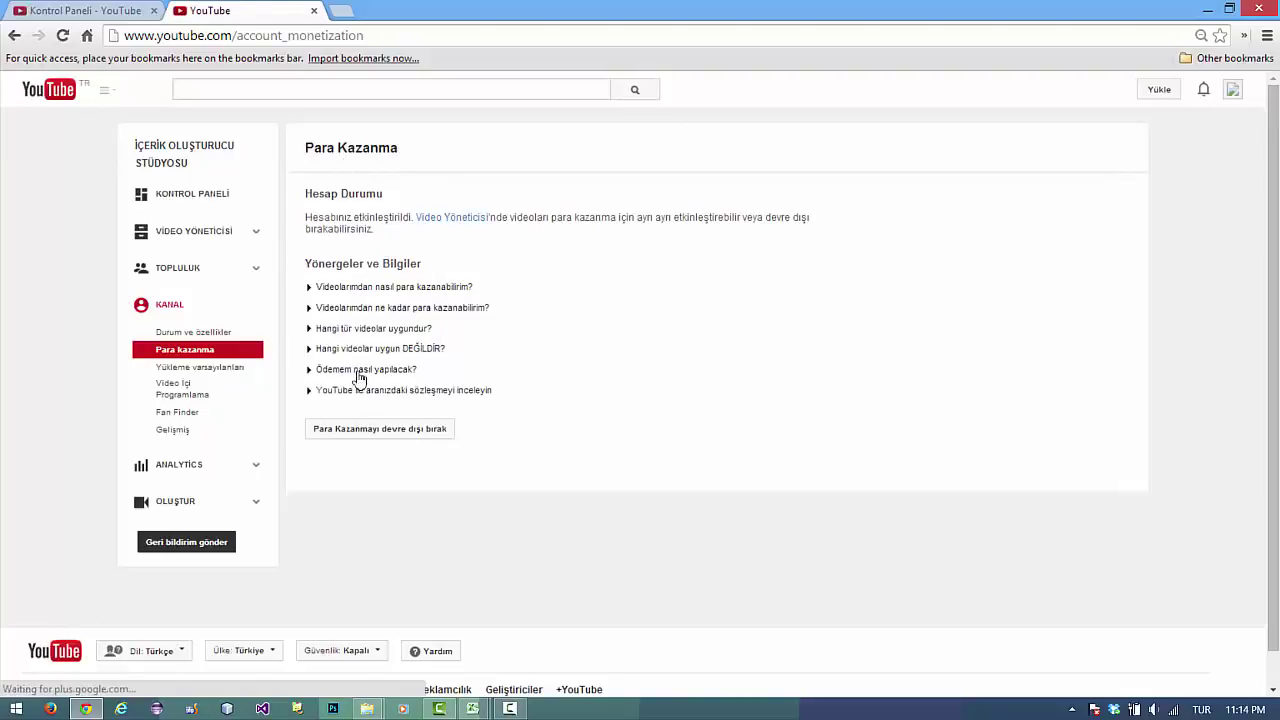
click(356, 371)
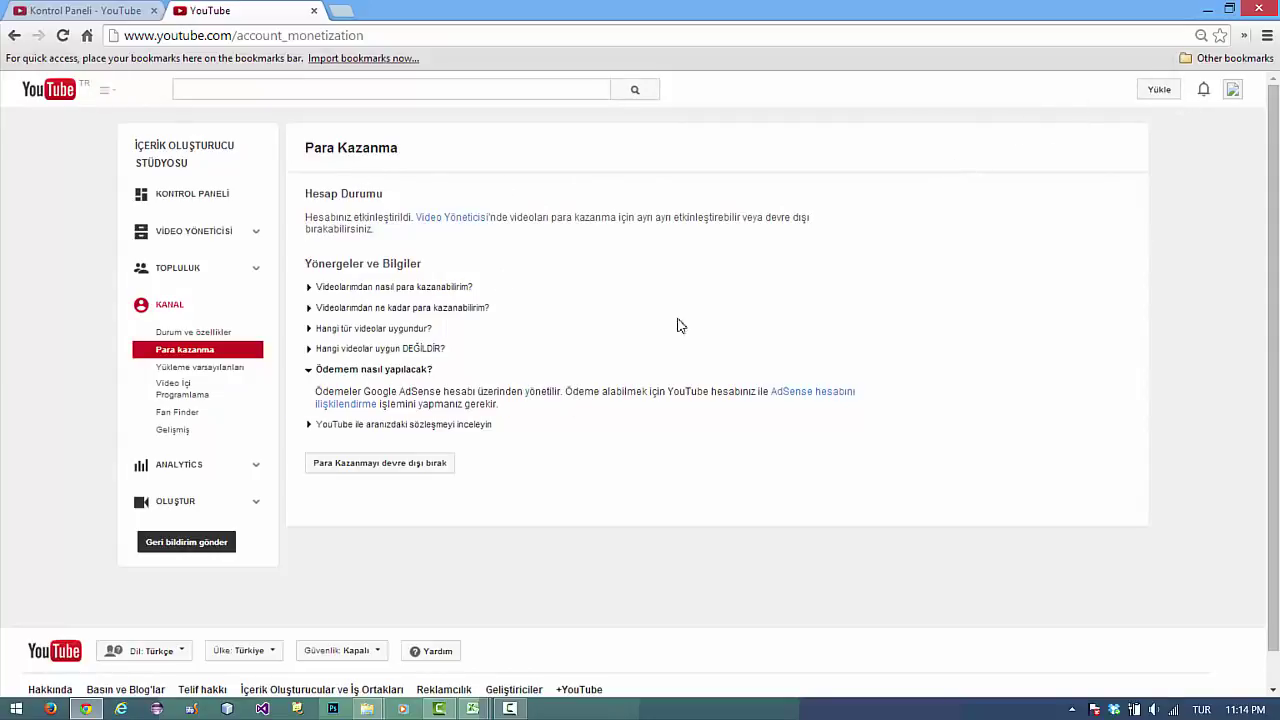
double_click(497, 393)
click(566, 415)
drag(535, 392, 576, 391)
click(578, 397)
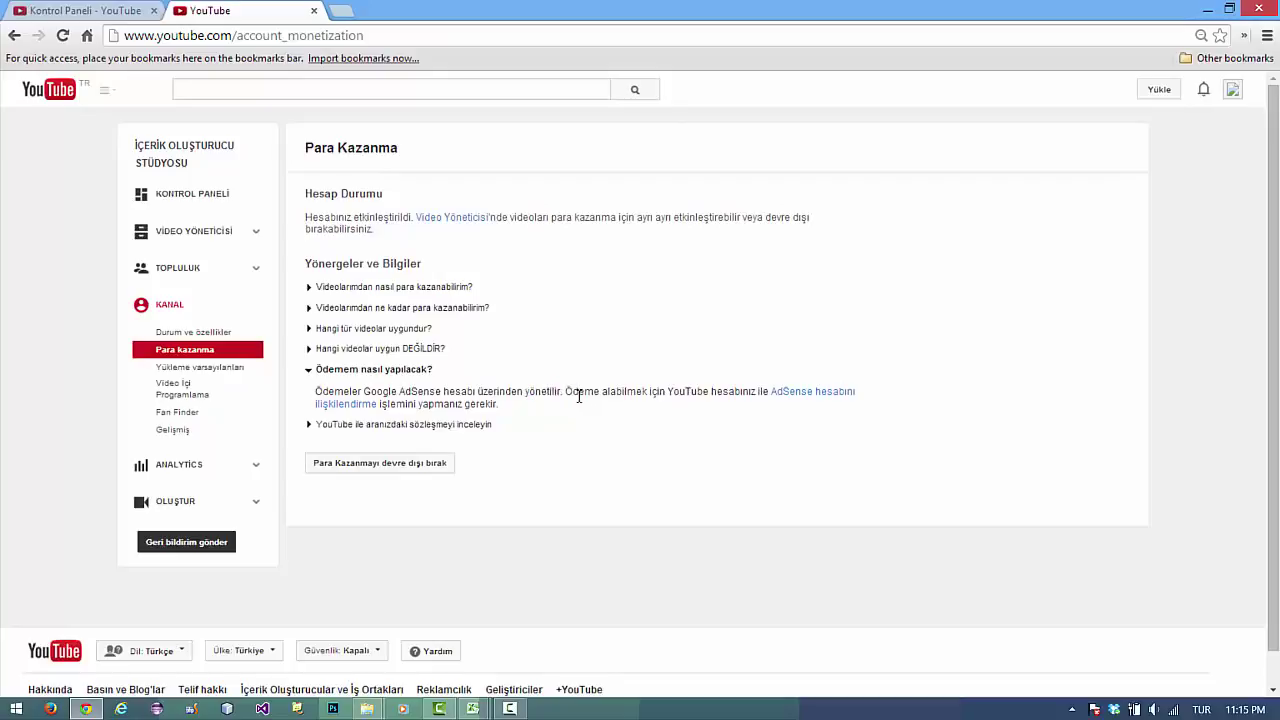
right_click(806, 399)
click(810, 406)
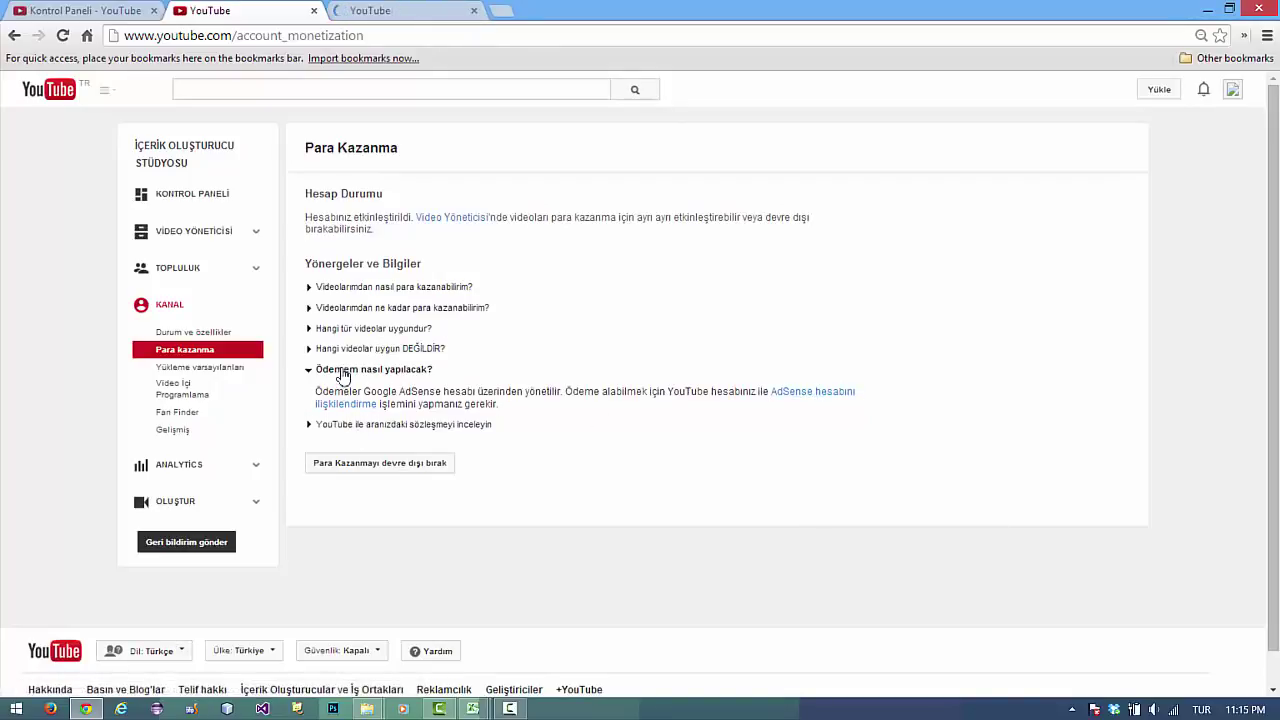
Step: Continue from the channel's monetization page to AdSense and choose to sign in with an existing Google account
click(375, 11)
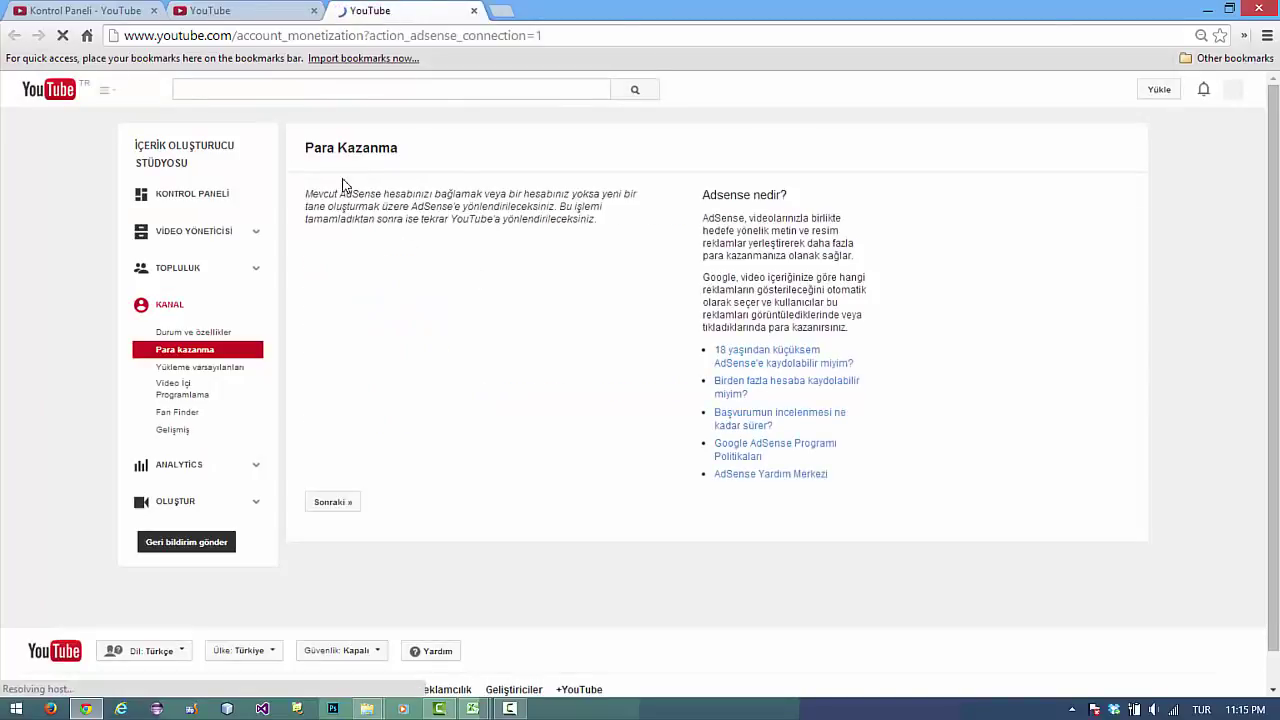
click(334, 503)
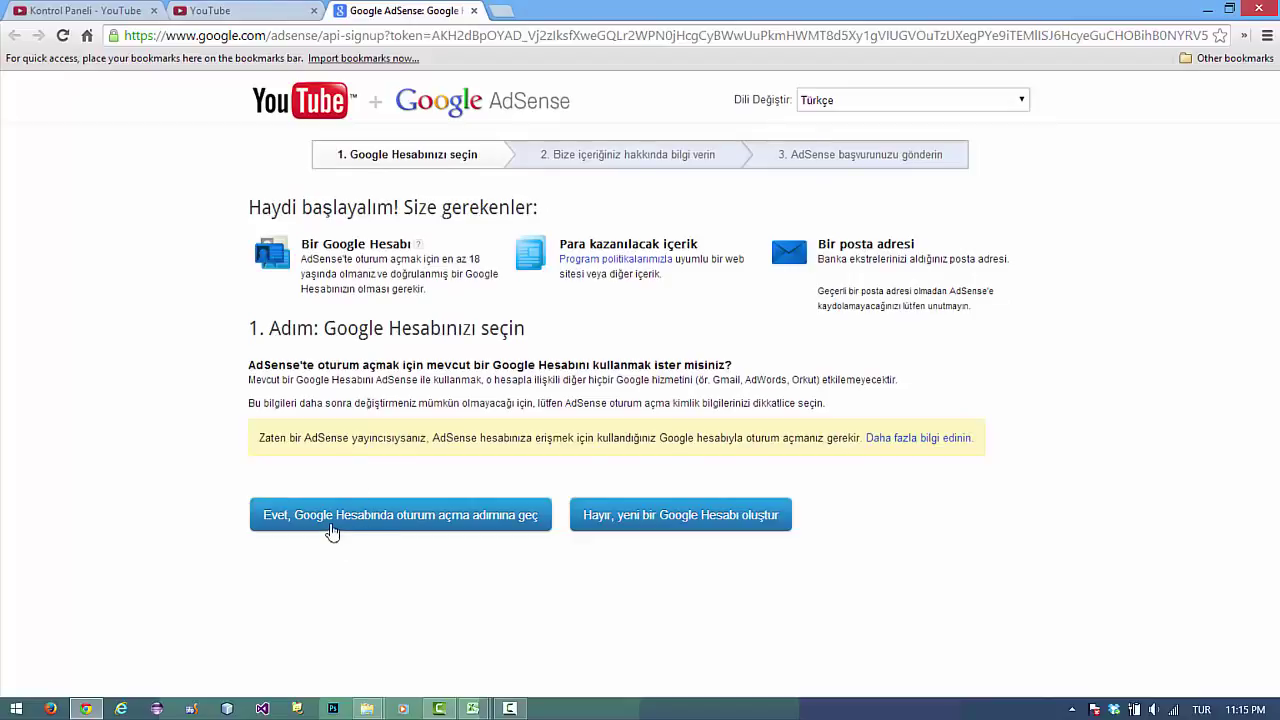
click(452, 520)
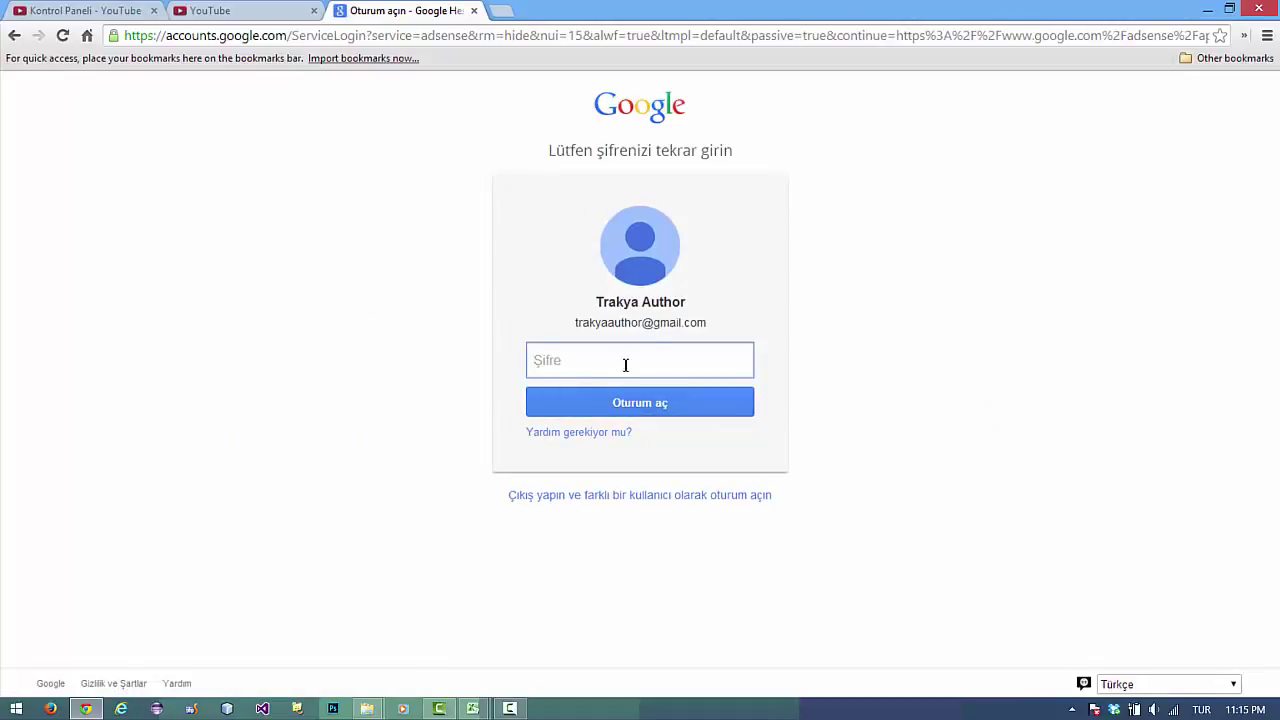
Step: Sign out to use a different account, select the second-to-last saved Google account and sign in with its password
click(622, 497)
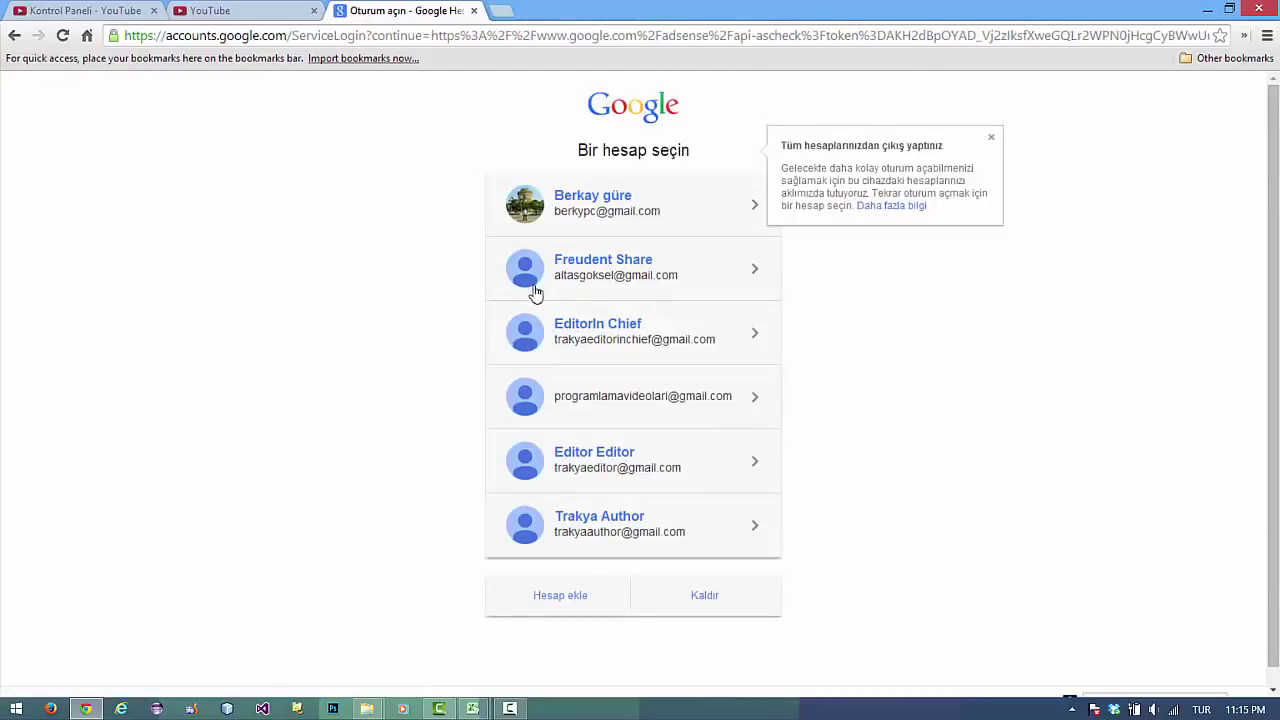
click(603, 463)
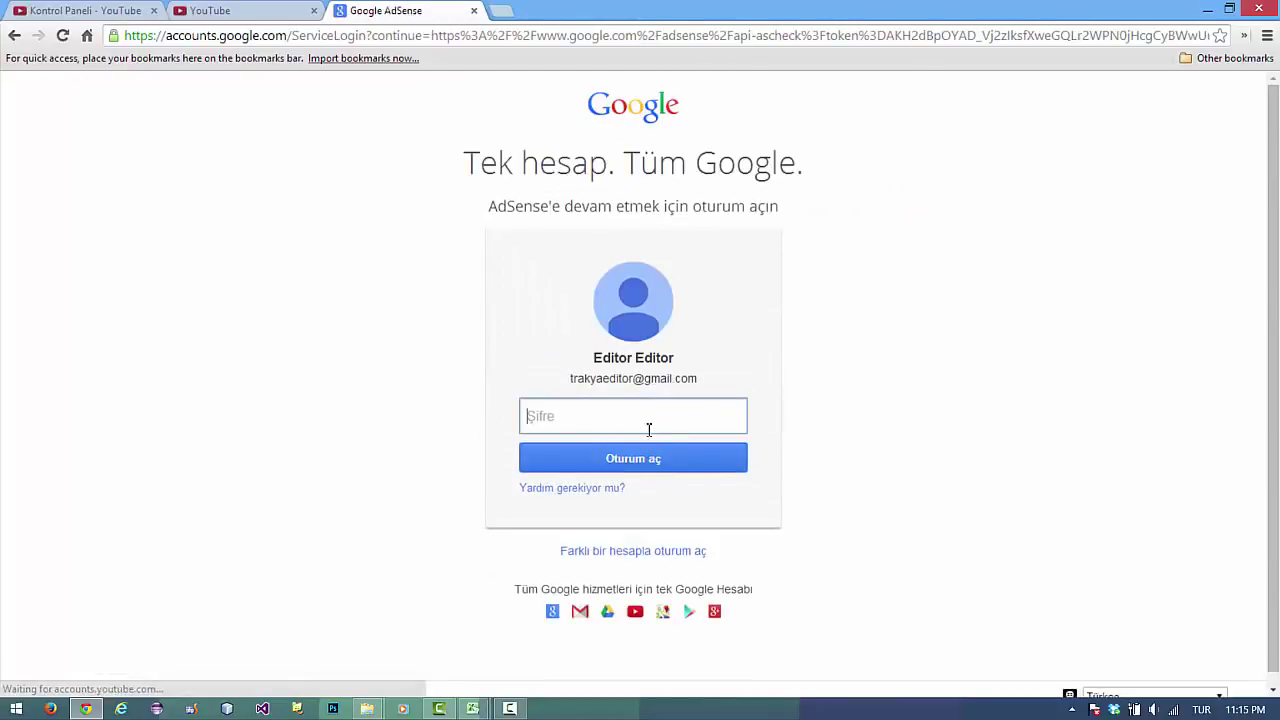
text(••)
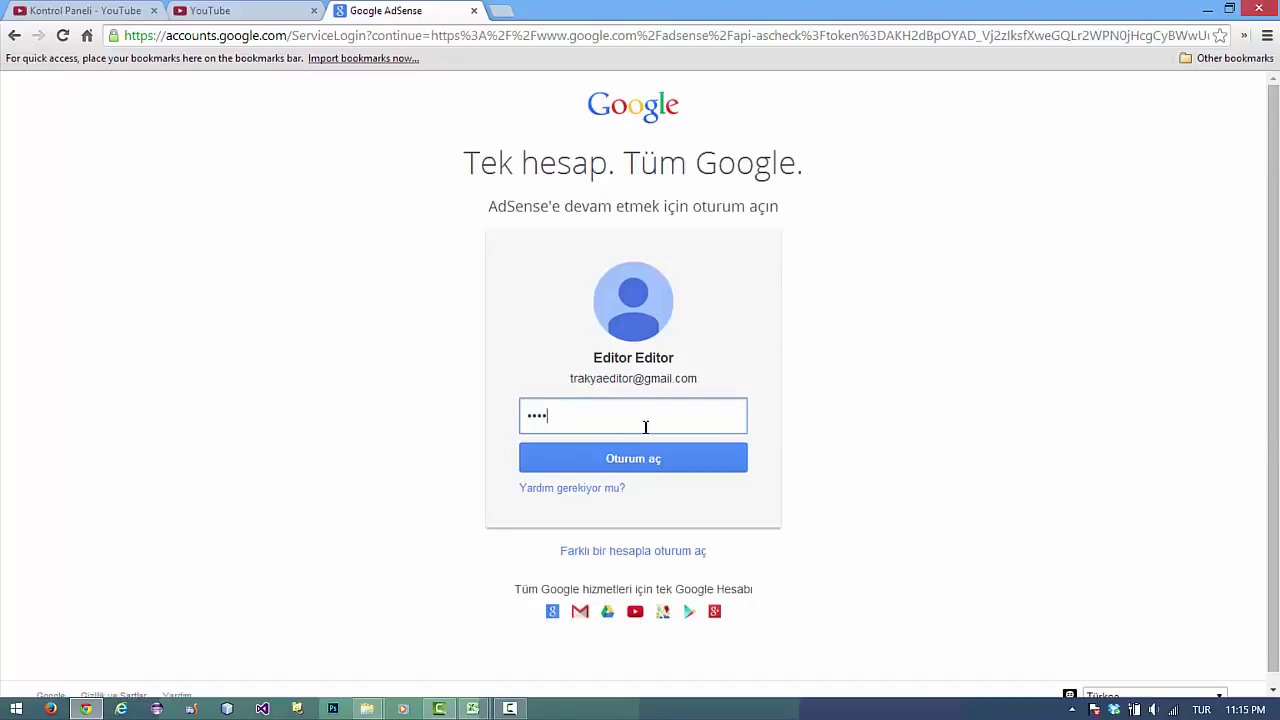
key(Return)
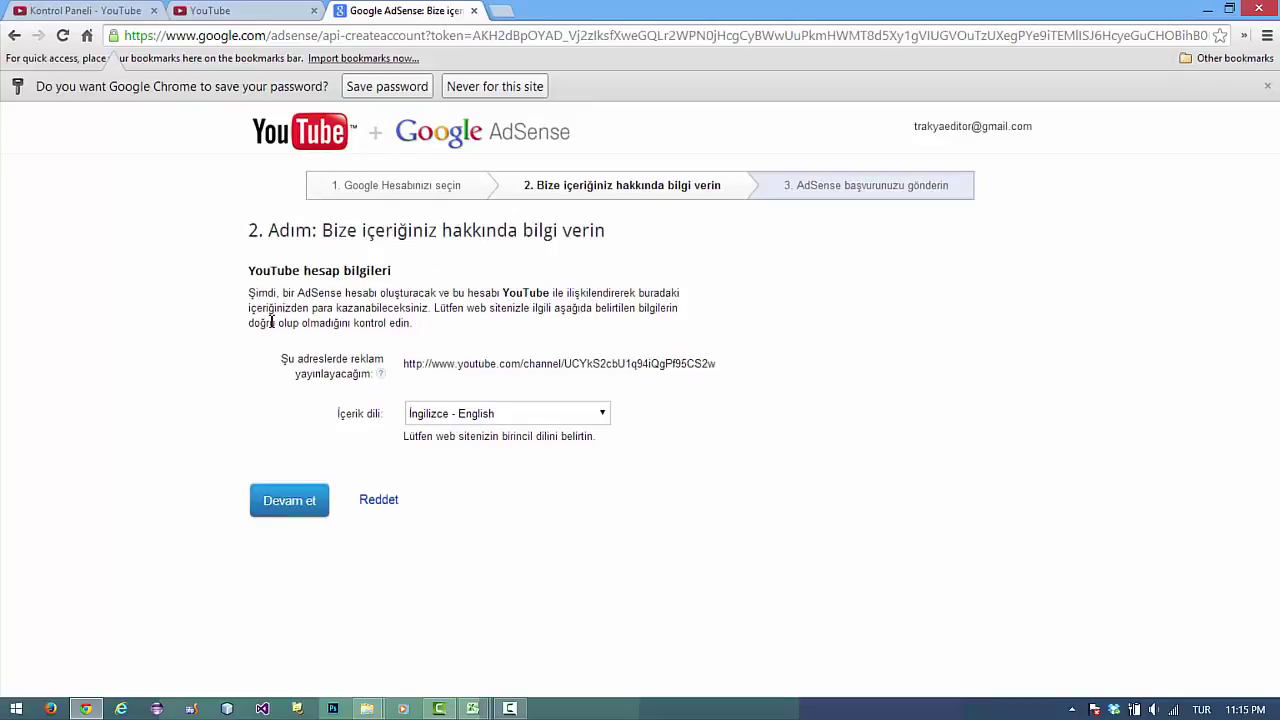
Step: Set the content language to İngilizce - English and continue to the AdSense application form
click(438, 418)
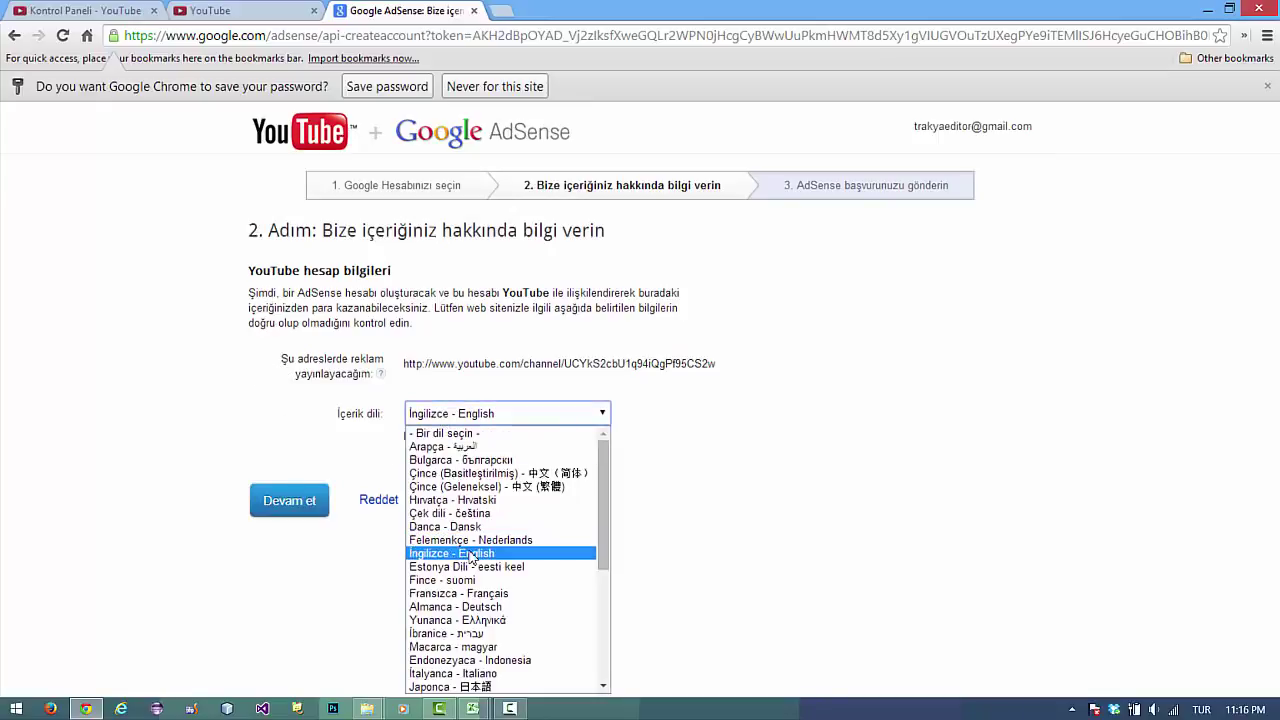
click(470, 553)
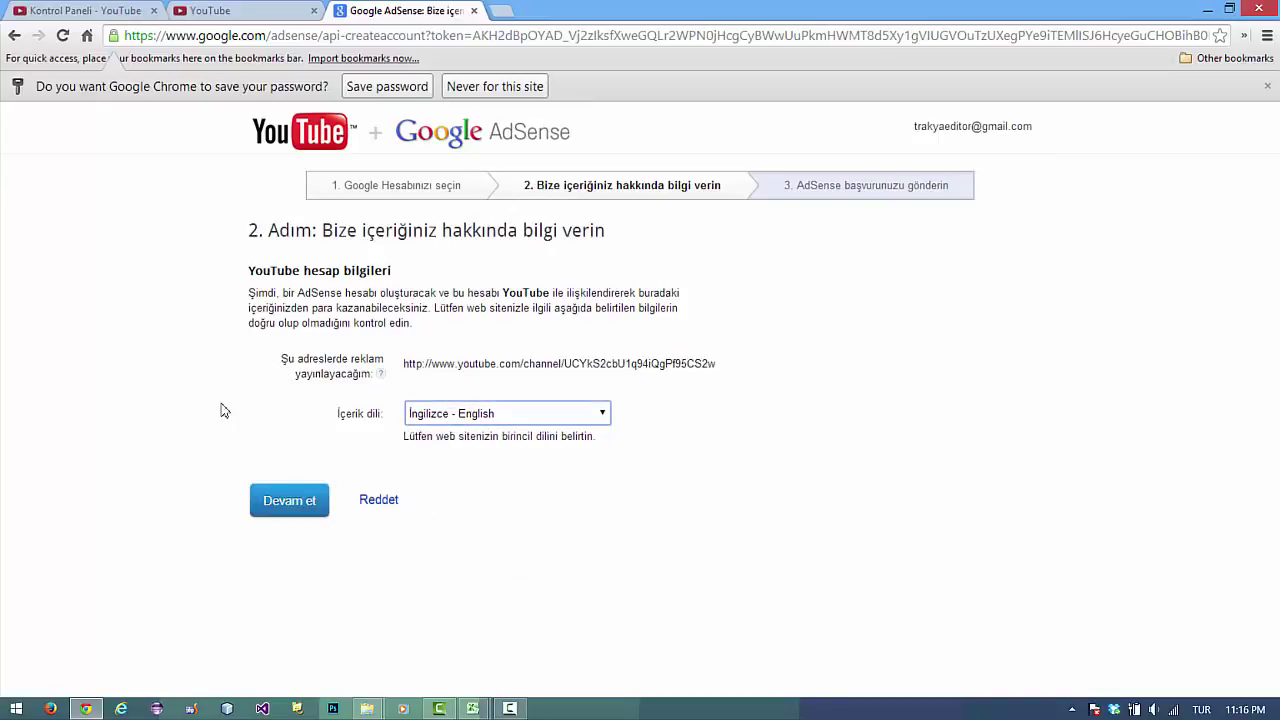
click(297, 503)
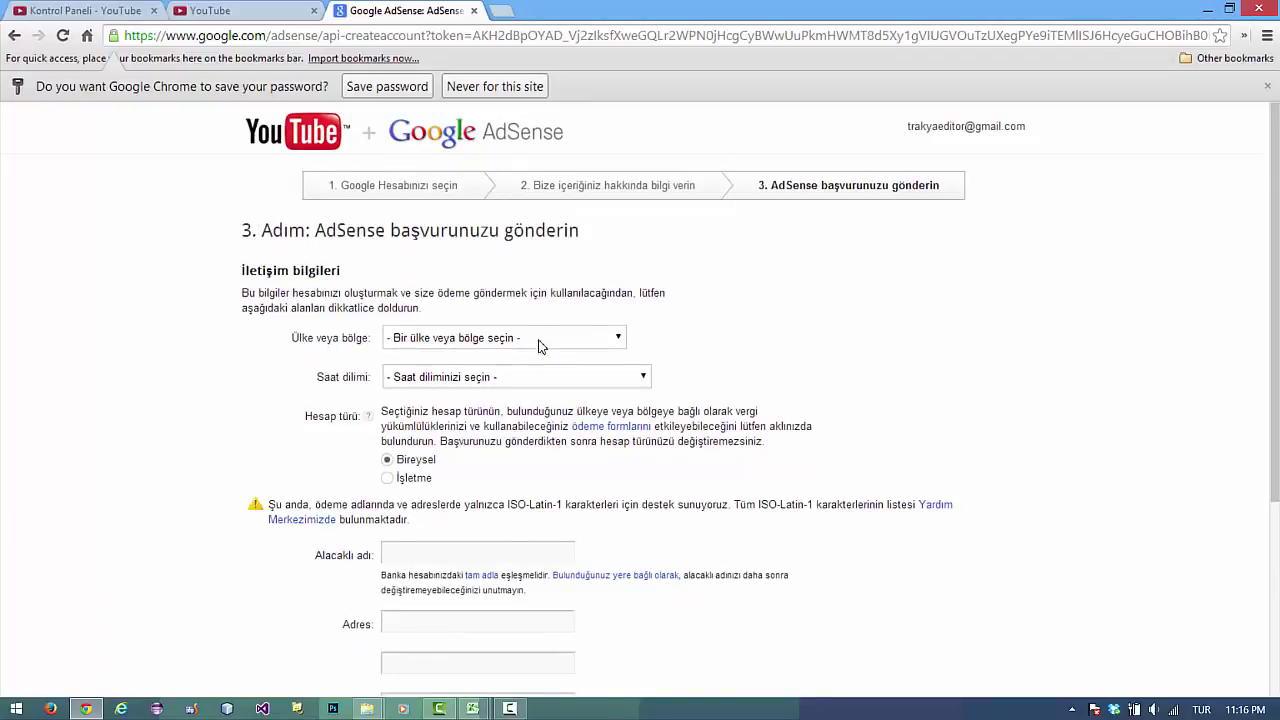
Step: Set the country or region in the AdSense contact information to Türkiye
scroll(531, 345, down, 3)
scroll(530, 372, up, 3)
scroll(442, 378, down, 3)
scroll(465, 390, up, 3)
click(446, 339)
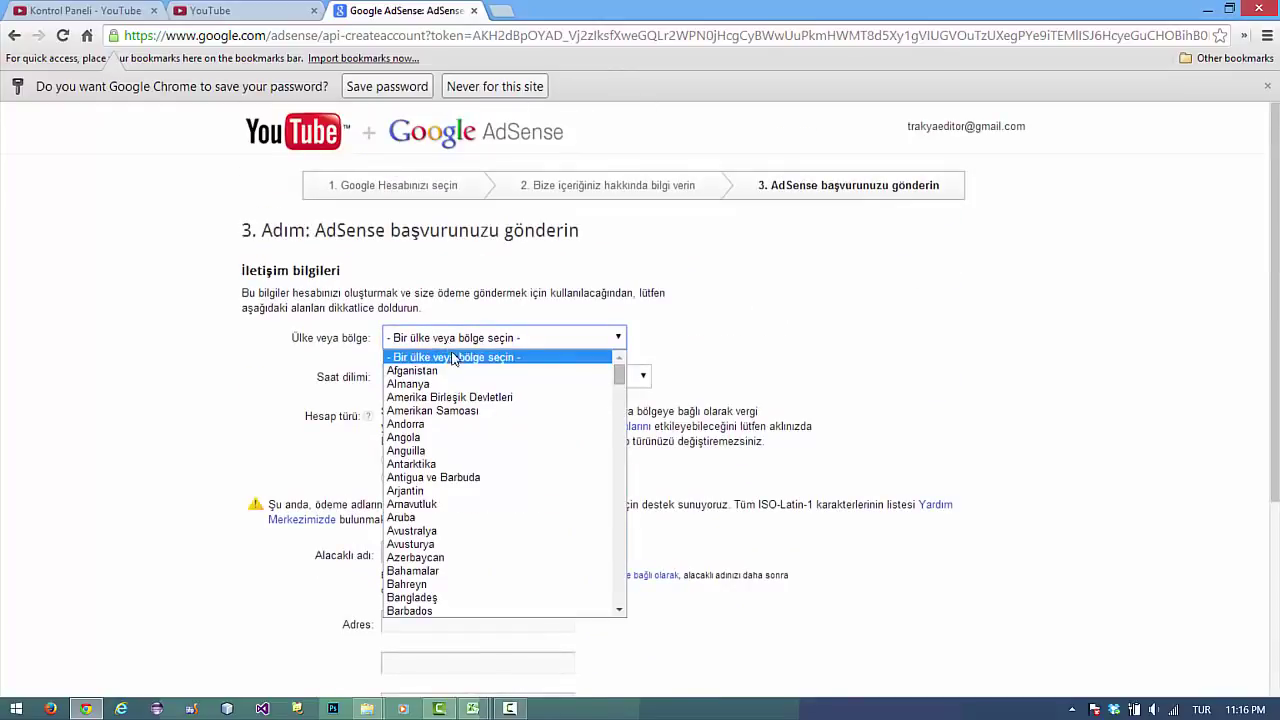
key(t)
key(t)
key(t)
key(t)
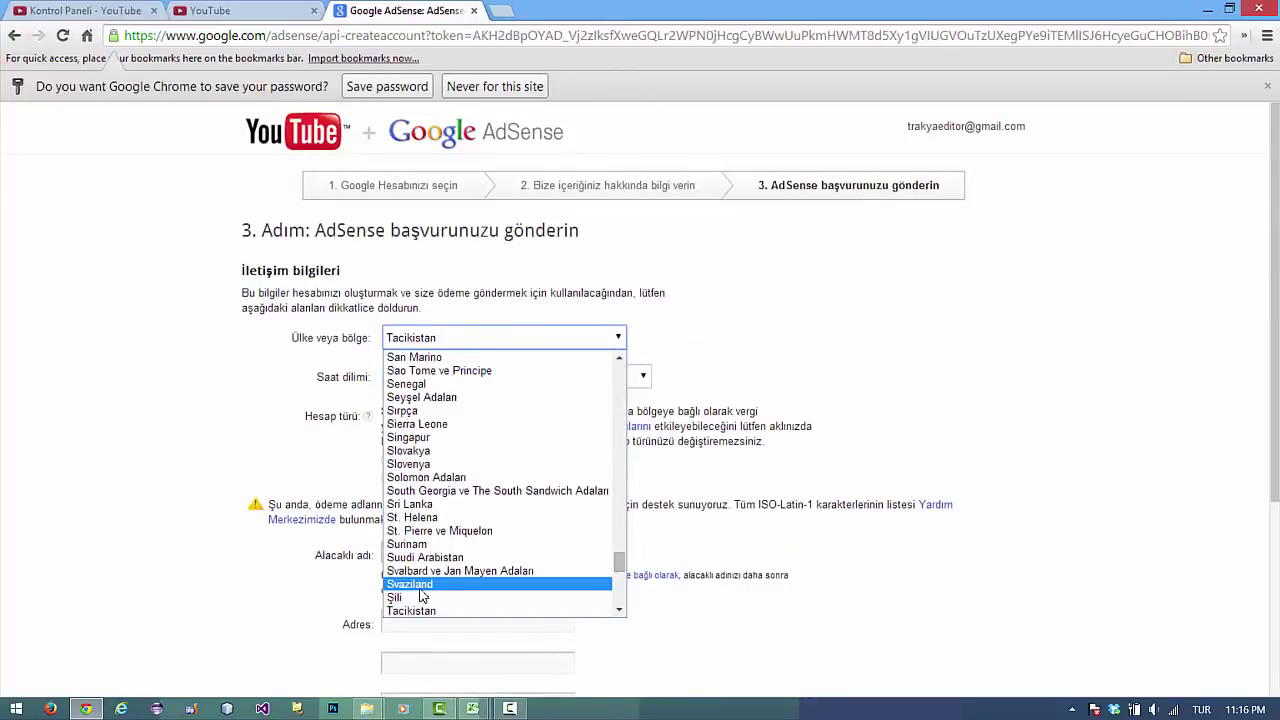
key(t)
key(t)
key(t)
key(t)
key(t)
key(t)
key(t)
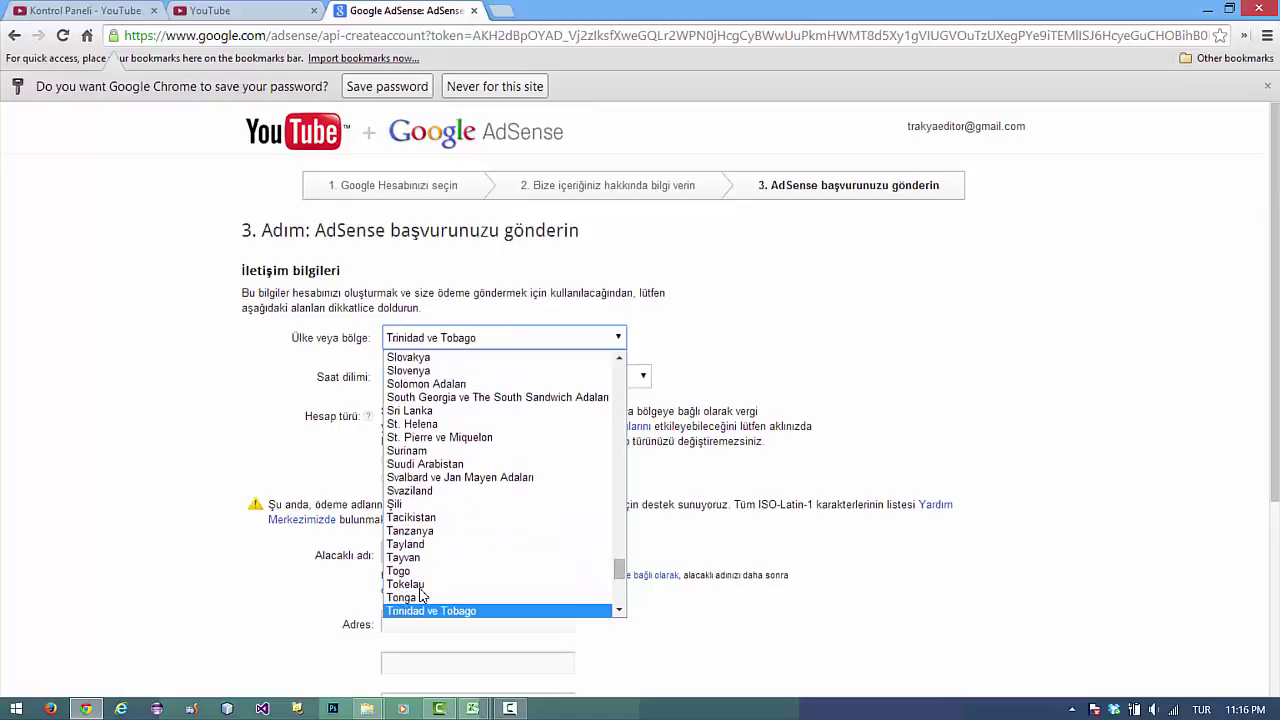
key(t)
key(t)
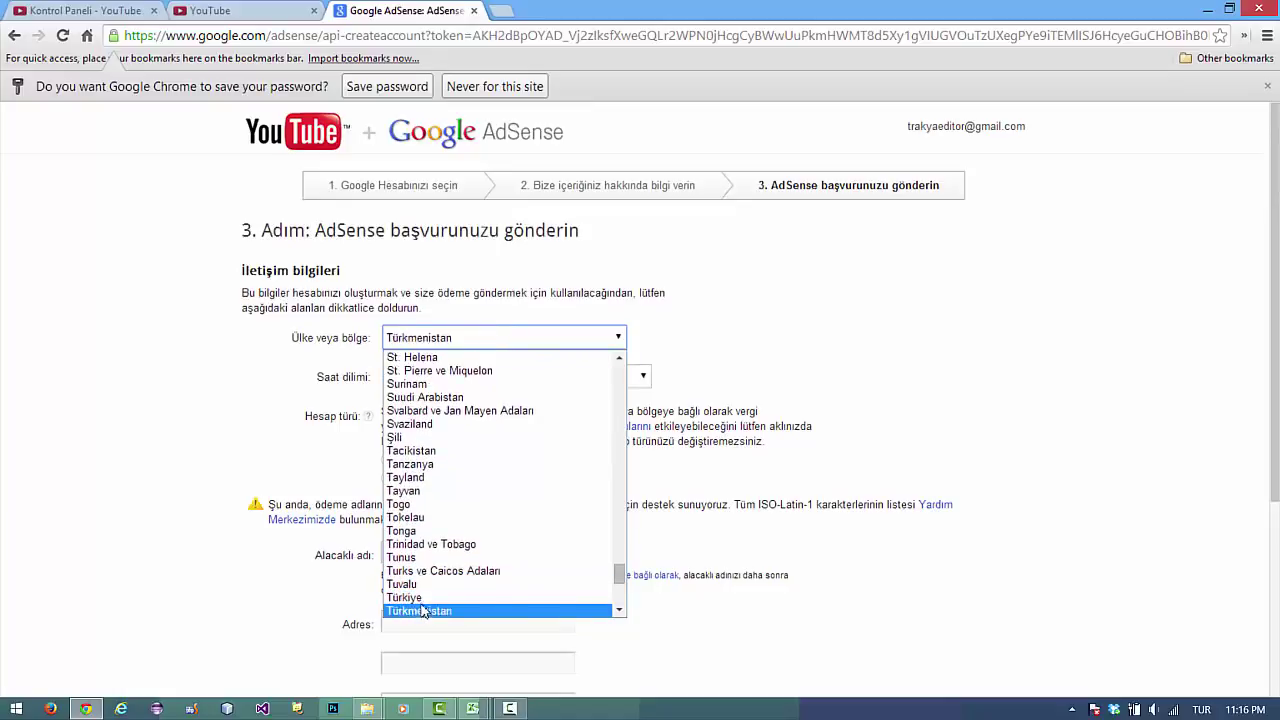
click(422, 597)
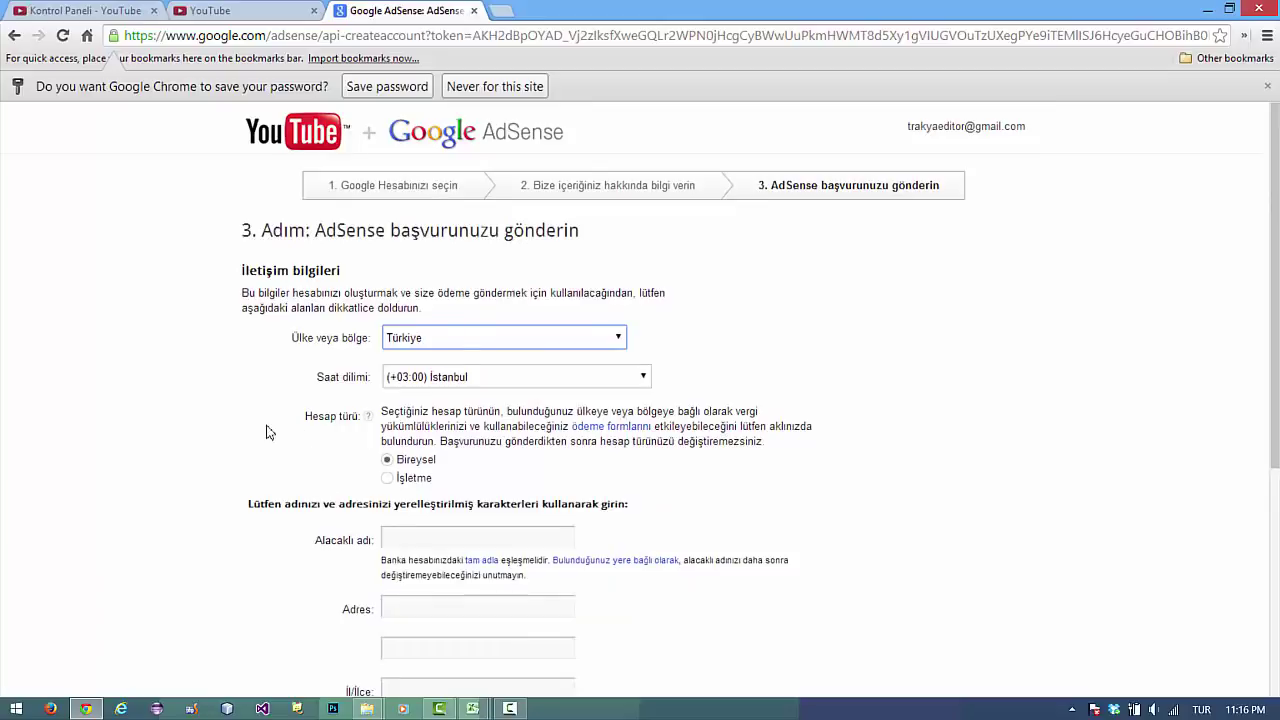
Step: Fill in the payee's full name, both address lines and the İl/İlçe field of the application
scroll(271, 432, down, 1)
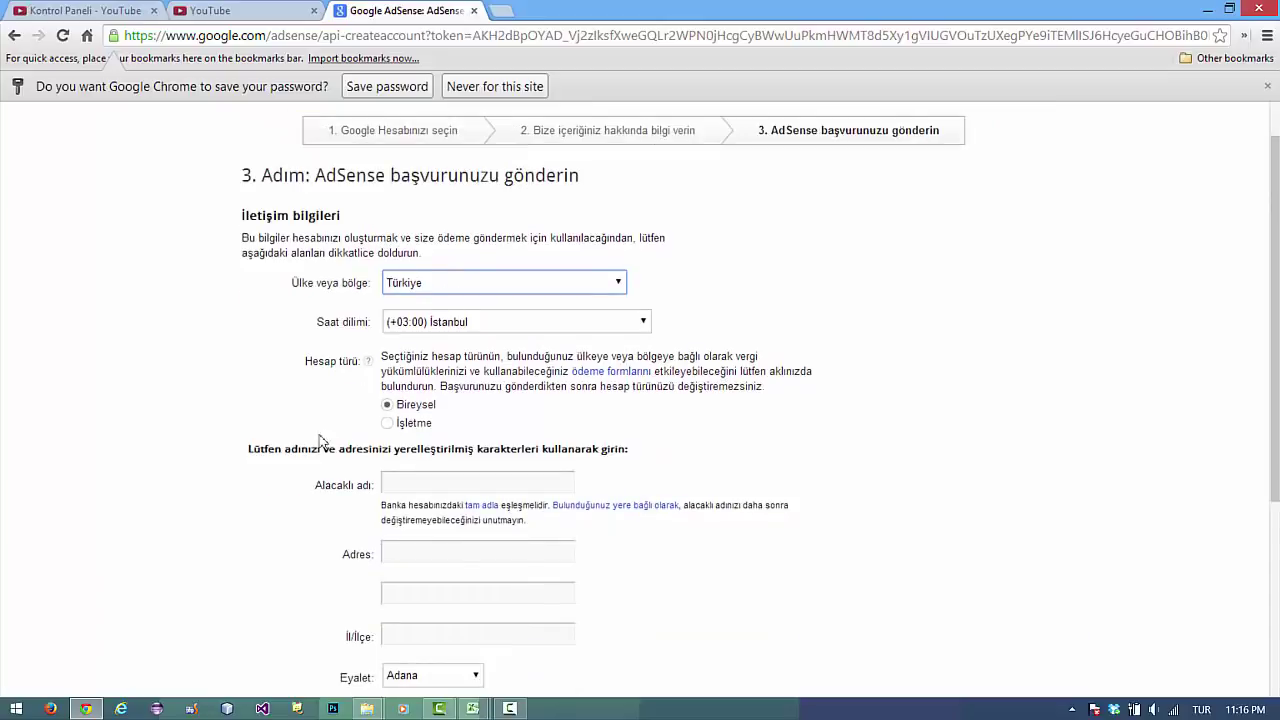
click(422, 479)
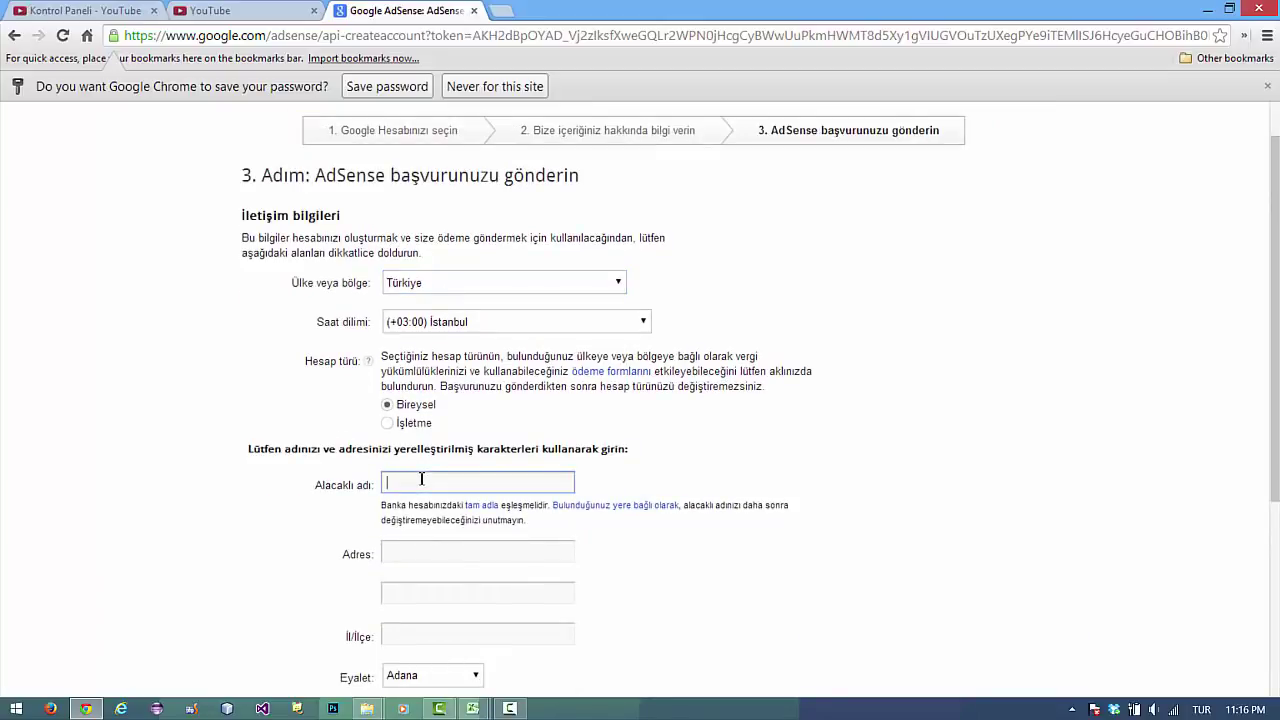
scroll(437, 519, down, 1)
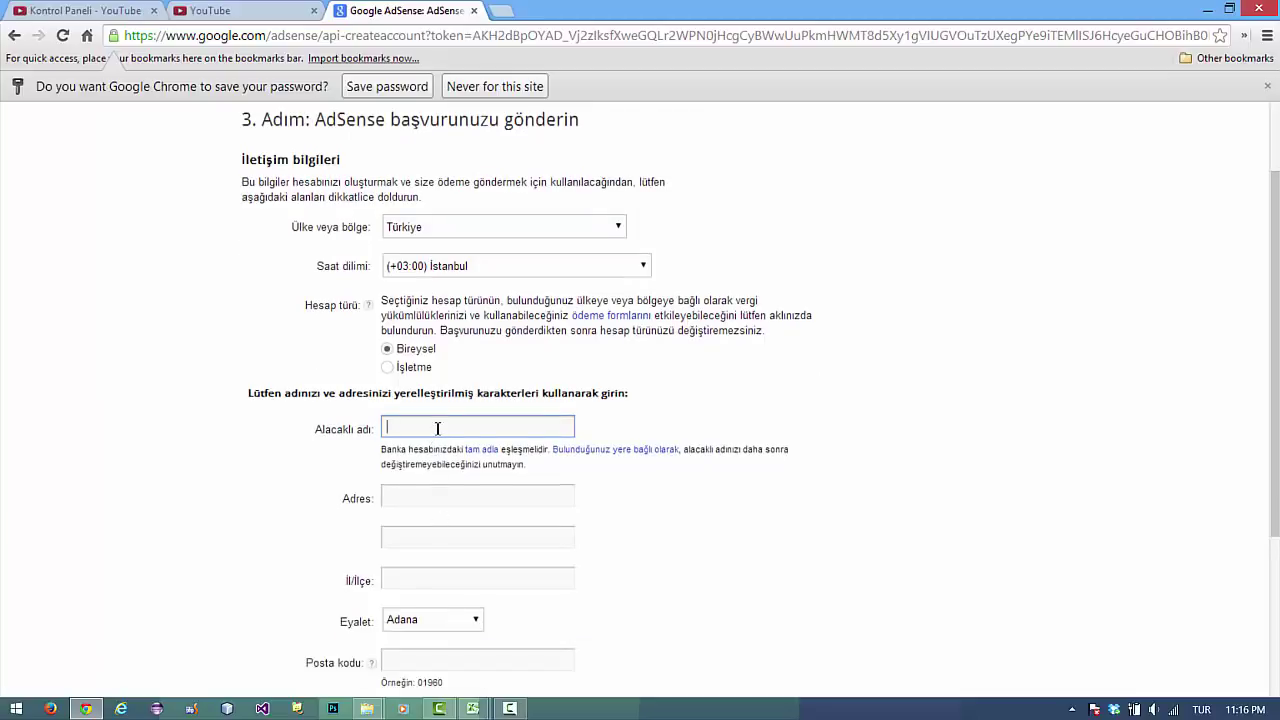
click(410, 495)
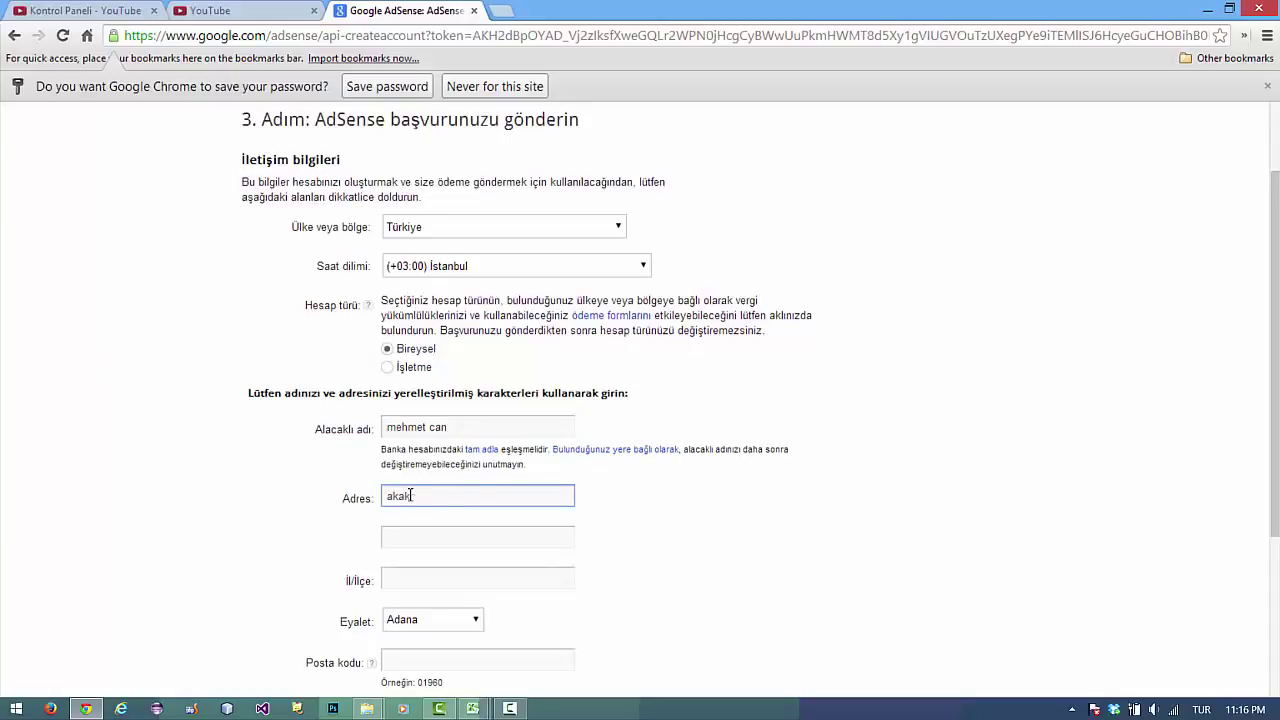
click(423, 536)
text(asdasd)
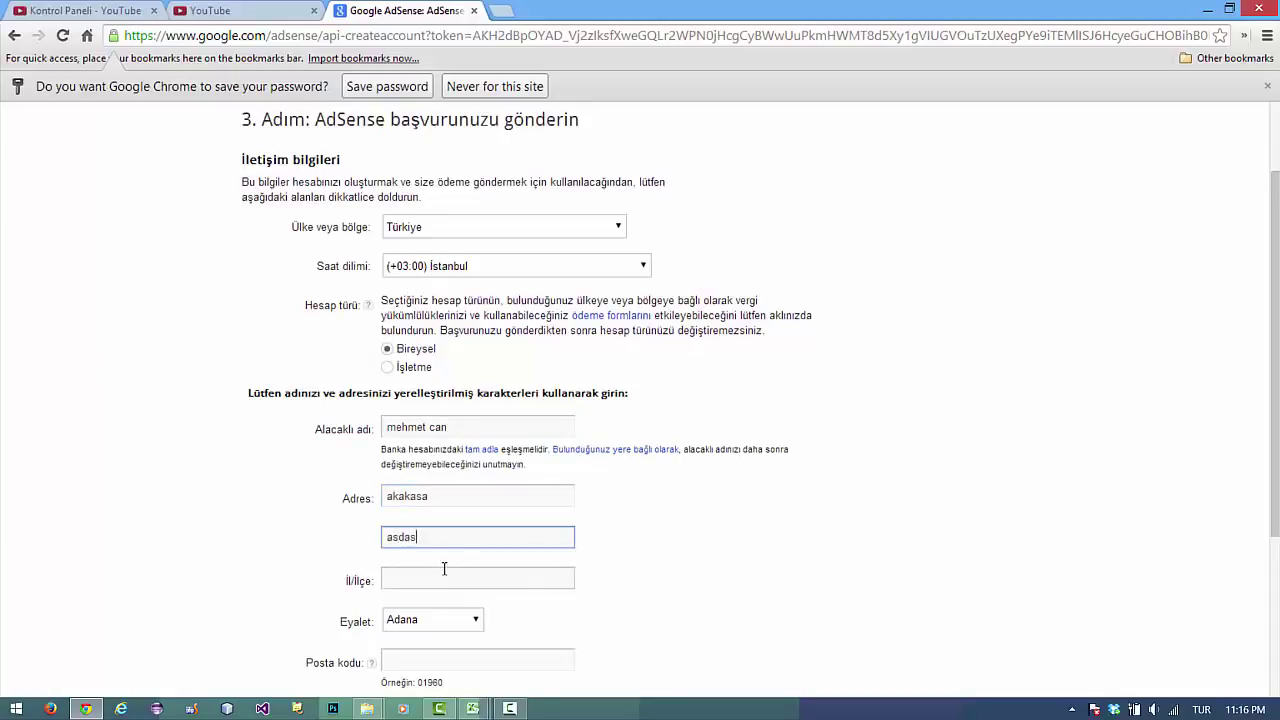
click(436, 574)
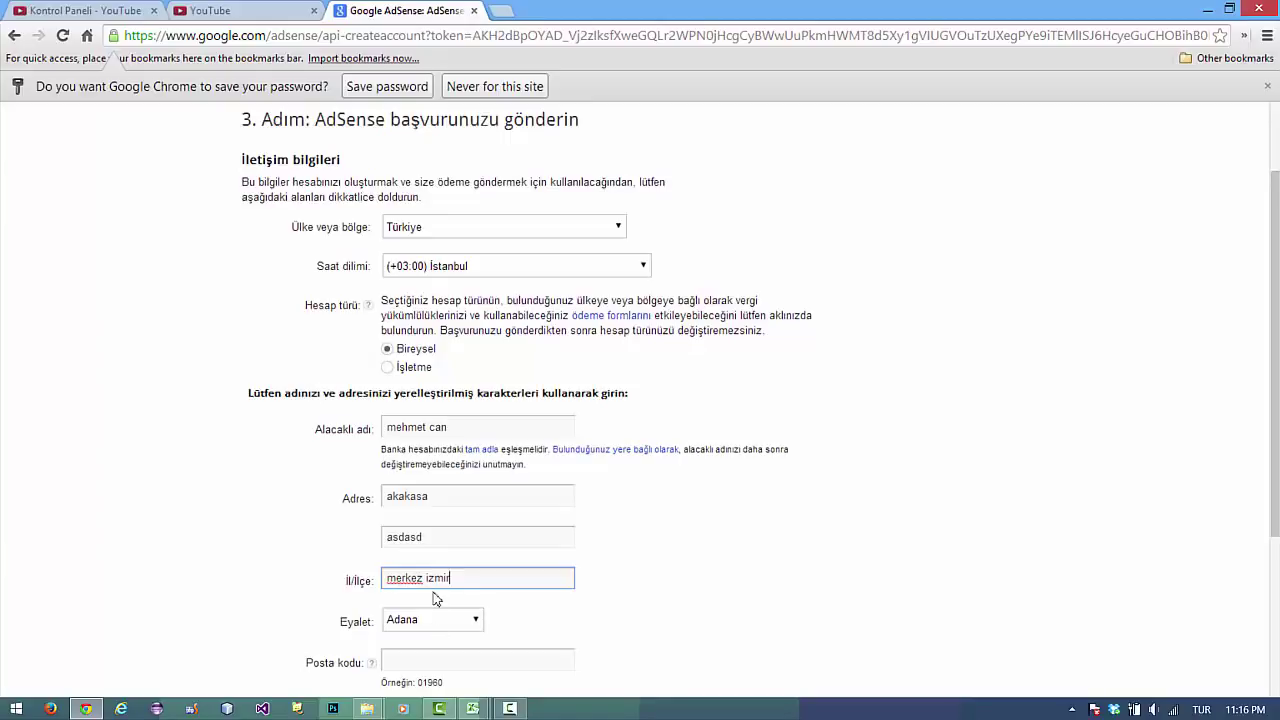
Step: Set the Eyalet in the payee's address to İzmir
click(430, 620)
key(Down)
key(Down)
key(Down)
key(Down)
key(Down)
key(Down)
key(Down)
key(Down)
key(Down)
key(Down)
key(Down)
key(Down)
key(Down)
key(Down)
key(Down)
key(Down)
key(Down)
key(Down)
key(Down)
key(Down)
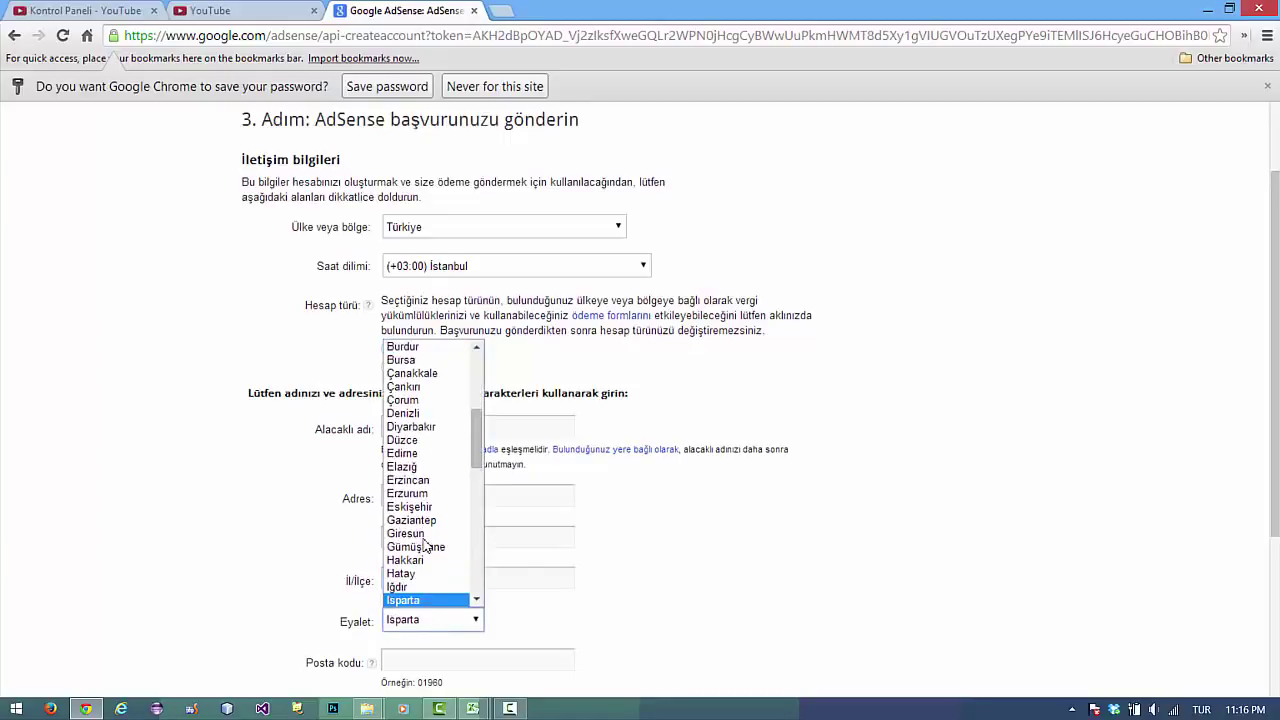
key(Down)
key(Down)
key(Return)
scroll(316, 537, down, 1)
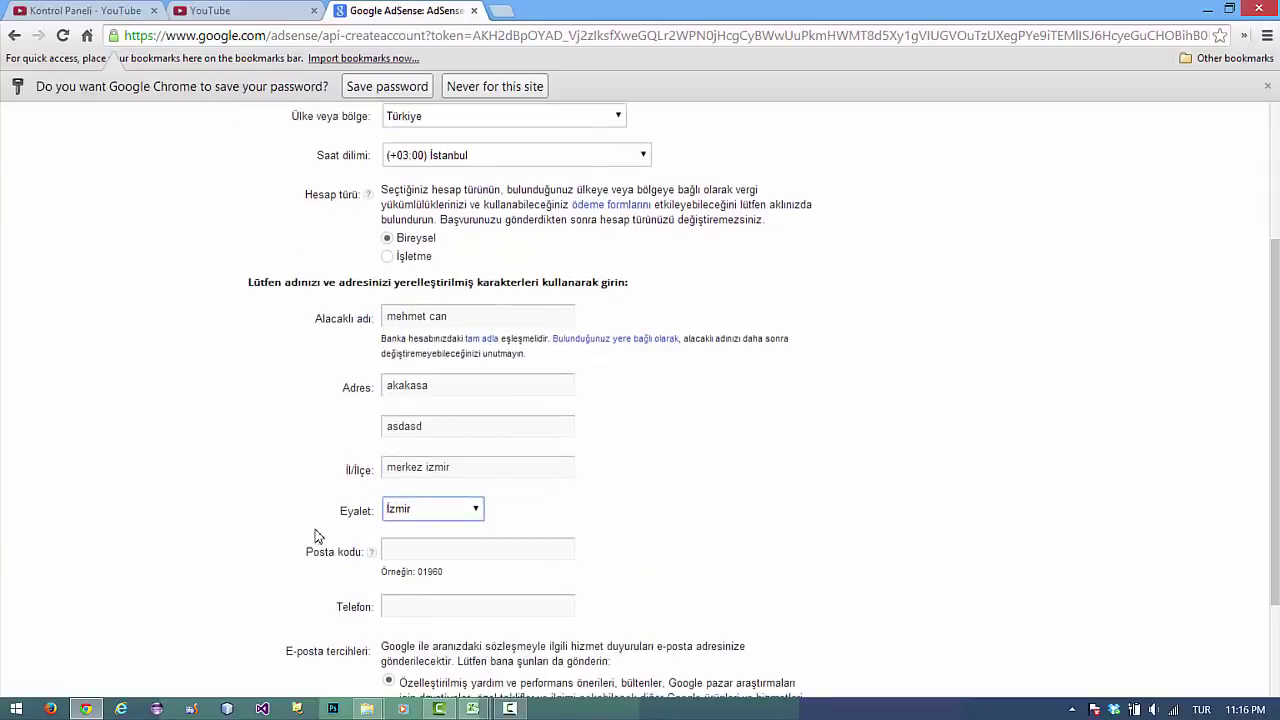
Step: Enter the payee's postal code and phone number and submit the AdSense application
click(406, 554)
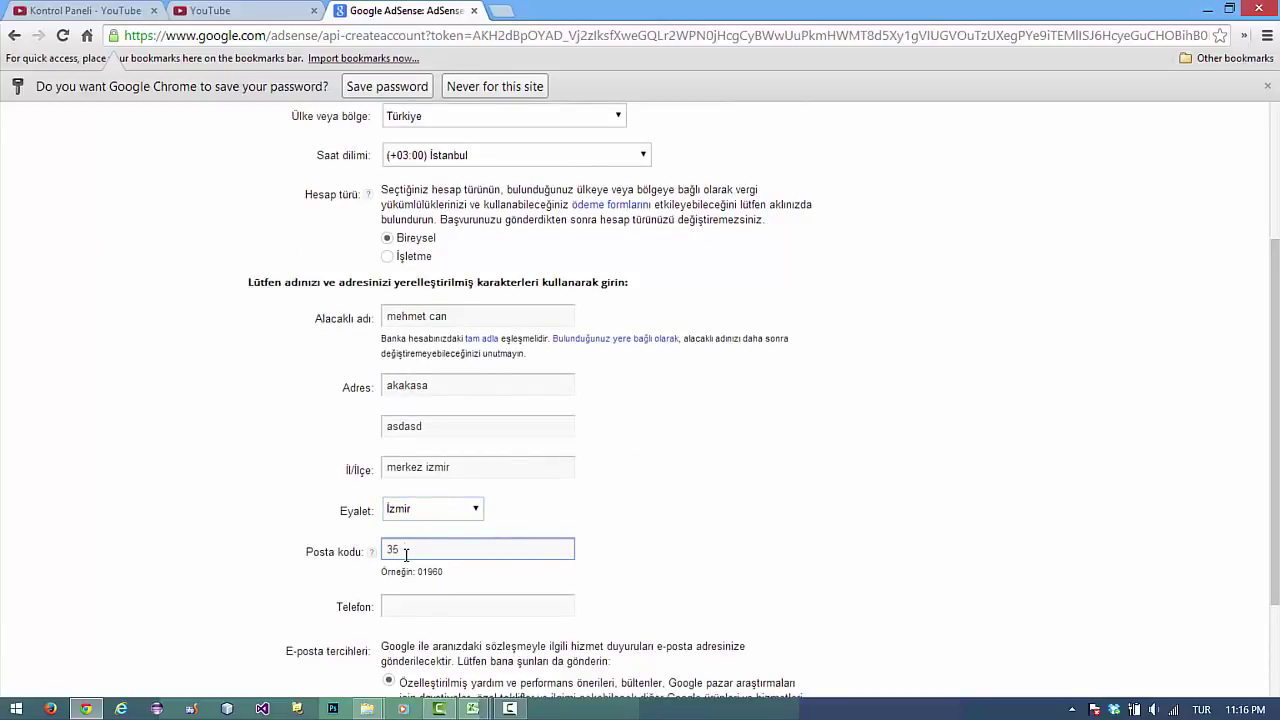
text(35100)
scroll(408, 553, down, 1)
click(460, 554)
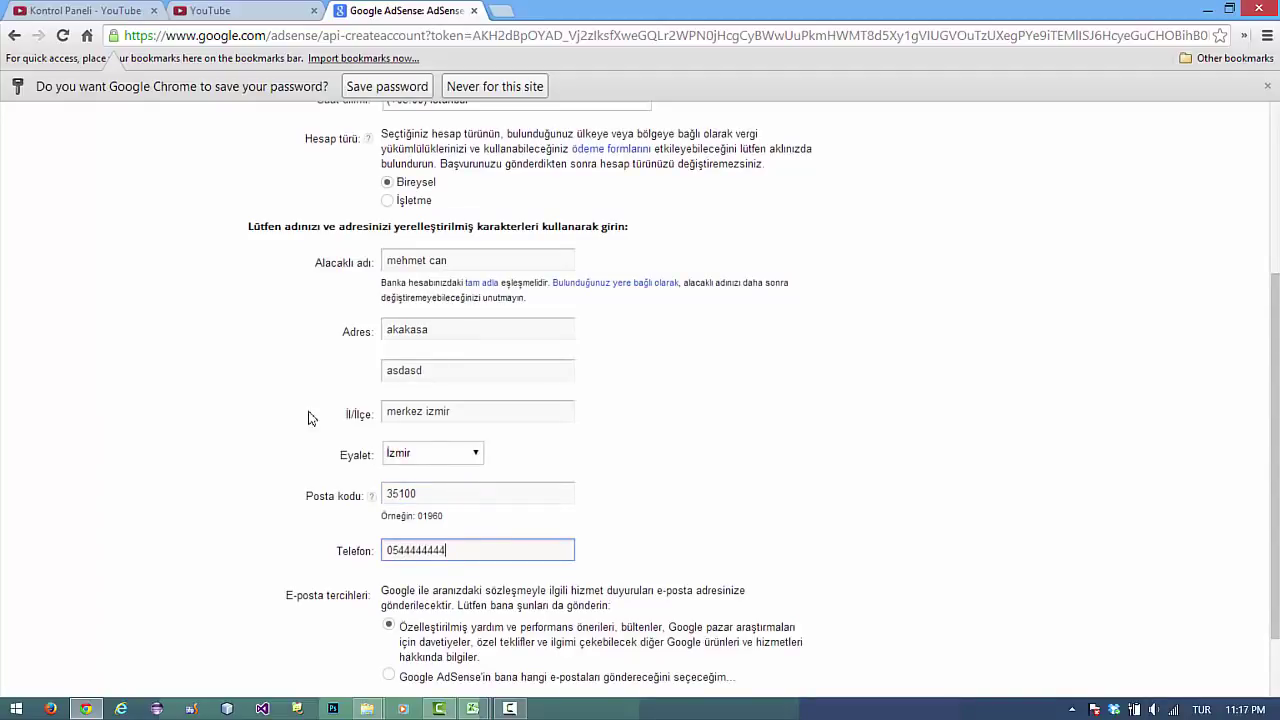
scroll(308, 418, down, 2)
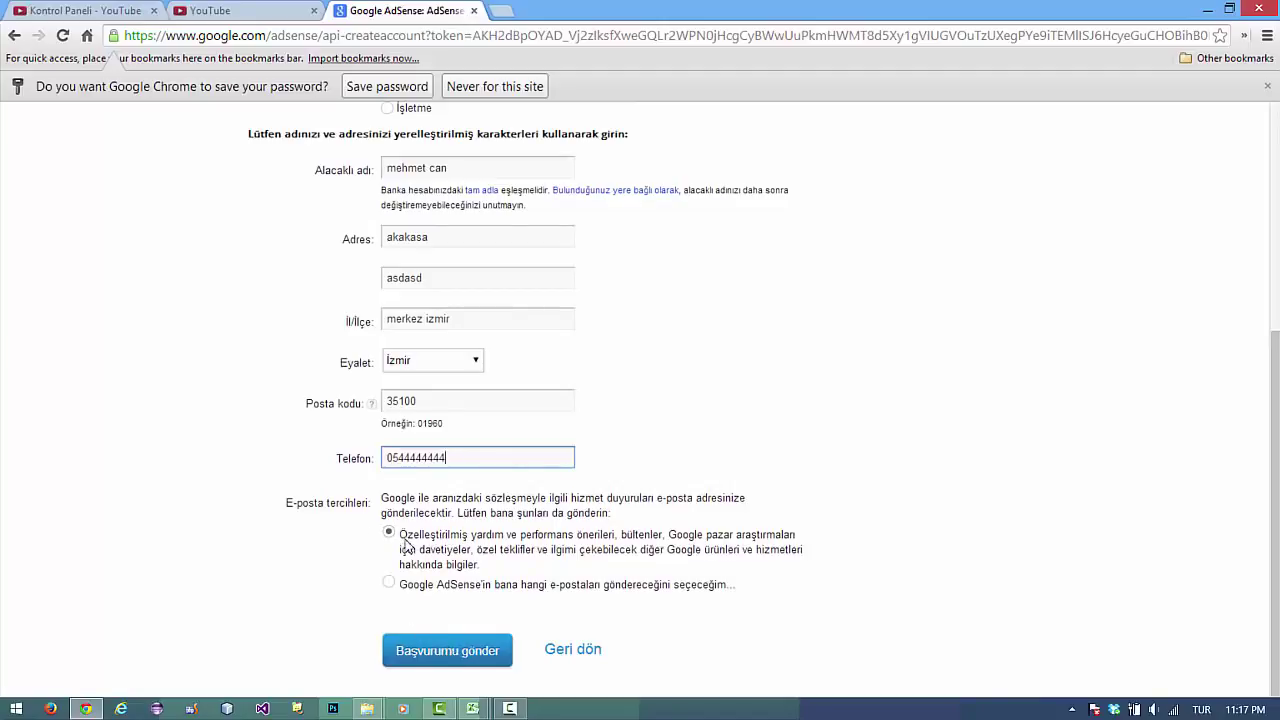
click(431, 660)
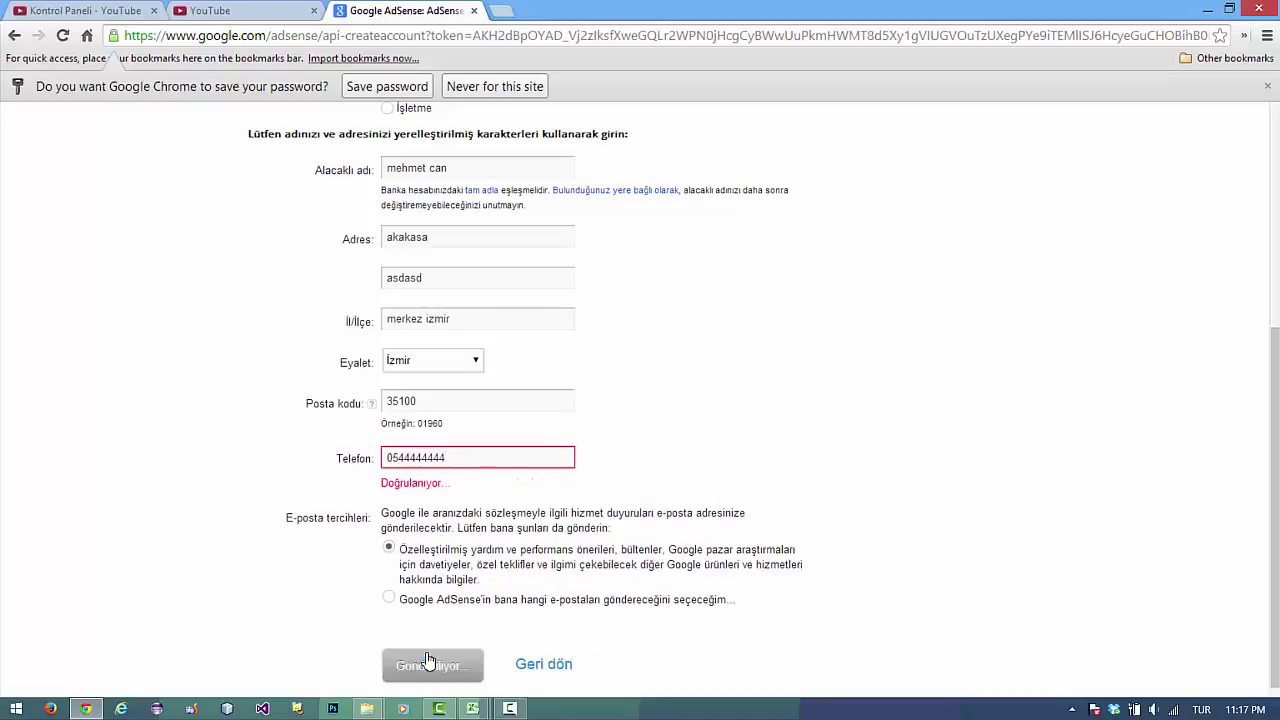
Step: Edit the end of the payee's phone number and submit the AdSense application again
double_click(463, 457)
click(463, 457)
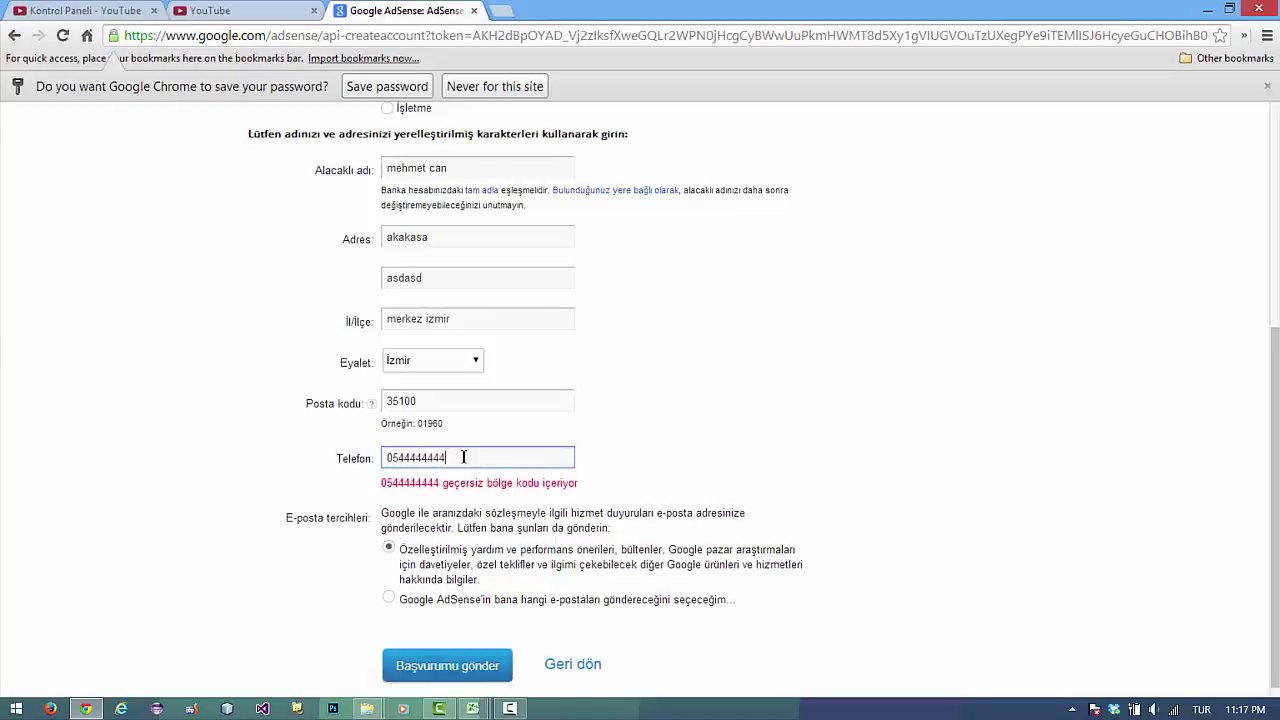
key(BackSpace)
key(BackSpace)
click(455, 667)
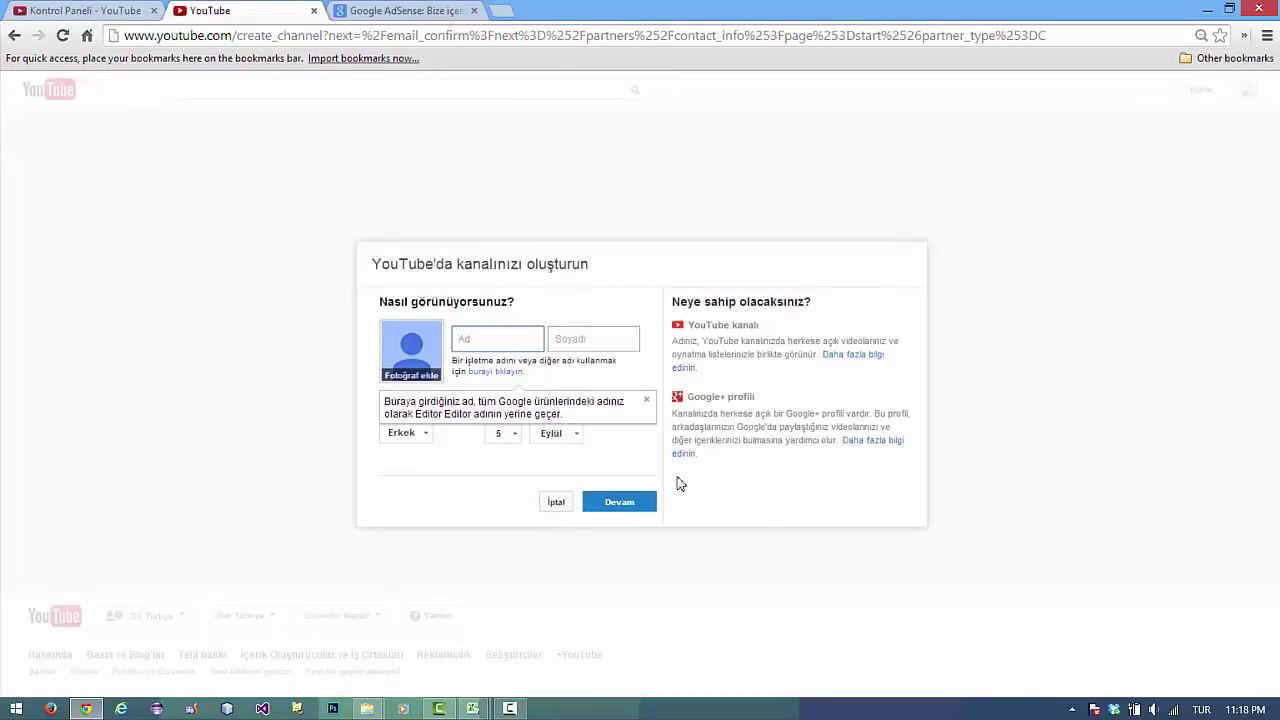
Step: Cancel the YouTube channel creation dialog and sign out of the current YouTube account
click(556, 503)
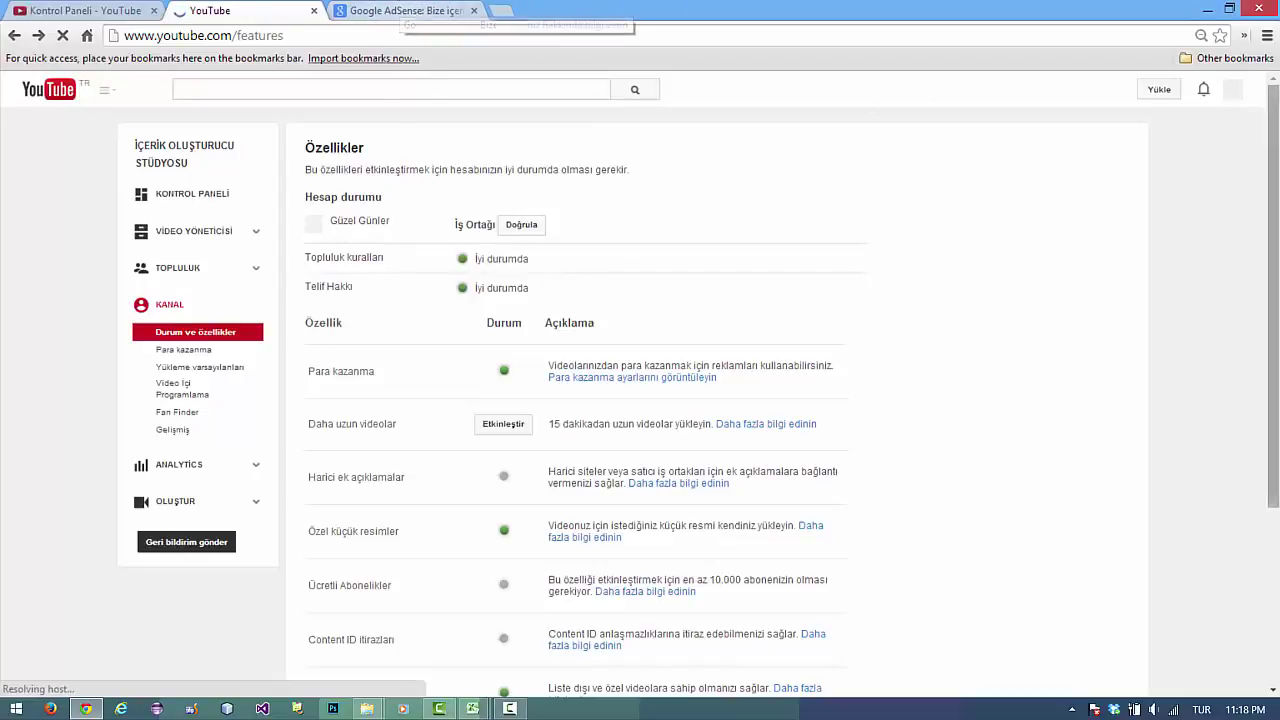
click(1234, 92)
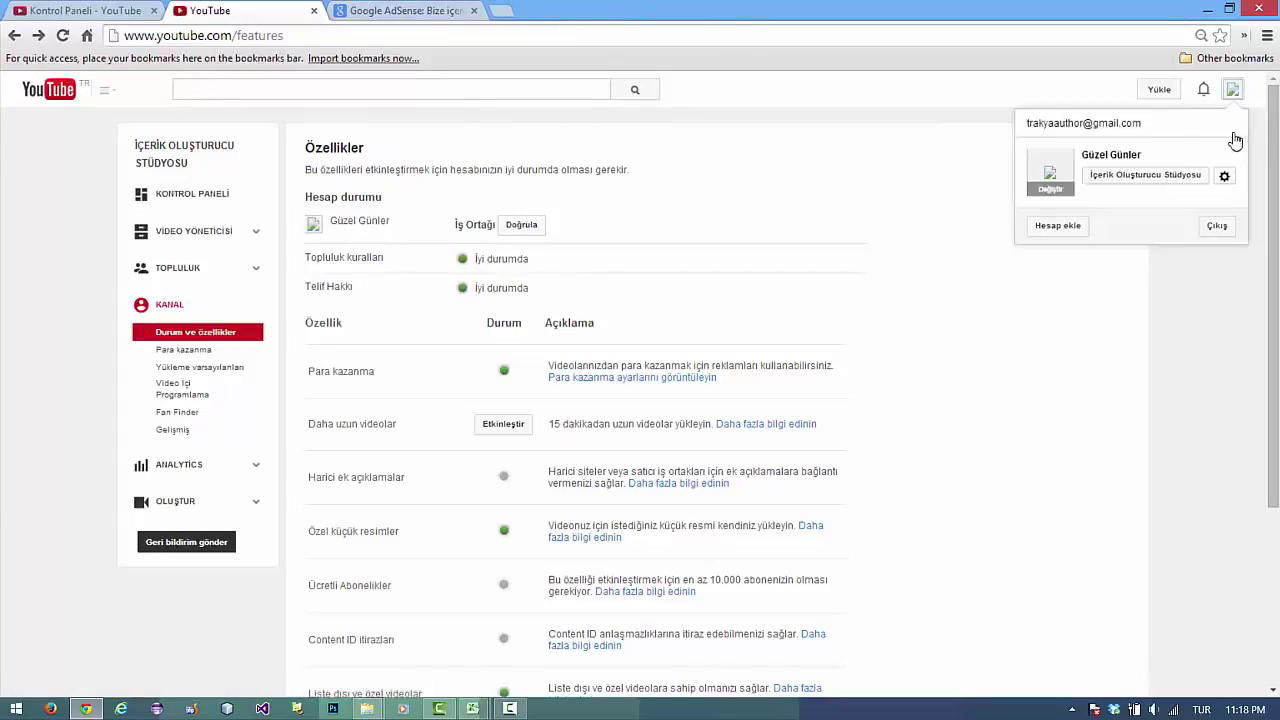
click(1219, 228)
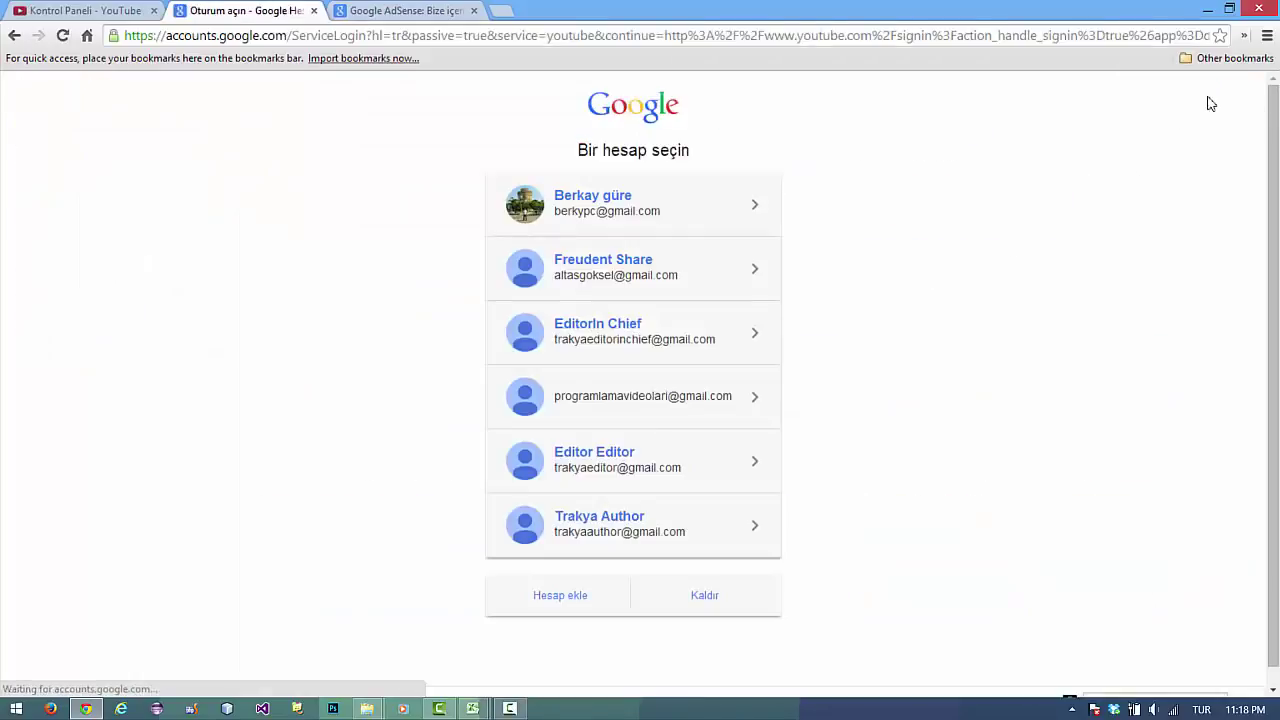
Step: Select the last saved Google account in the list and sign in to YouTube with its password
click(612, 538)
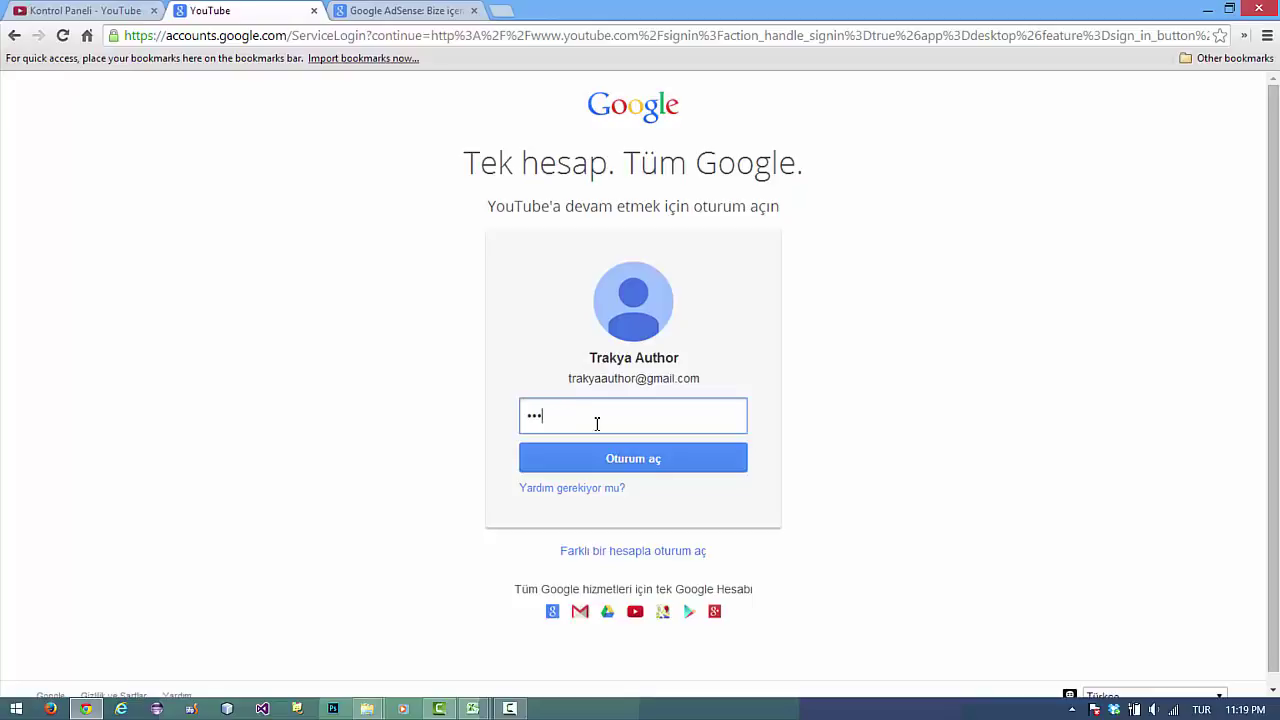
key(ctrl+a)
text(a)
key(Return)
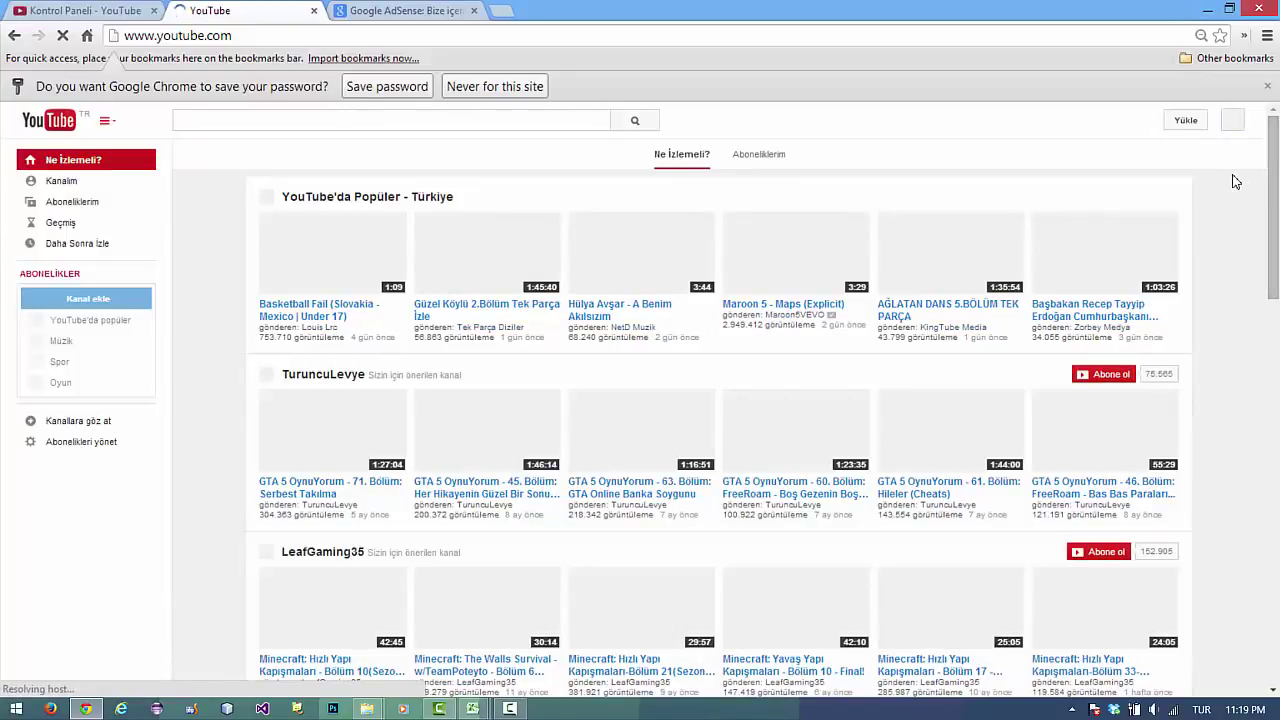
Step: Switch to the Güzel Günler channel and open its status and features page in the Creator Studio
click(1232, 120)
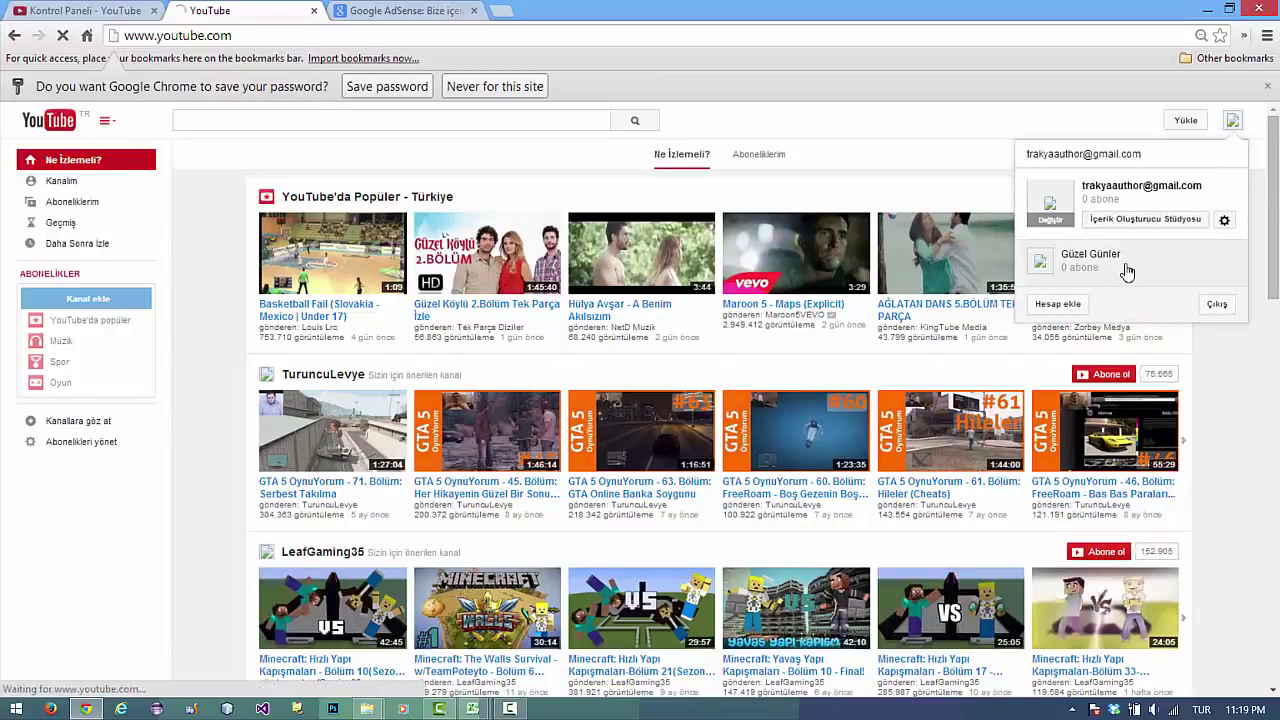
click(1127, 272)
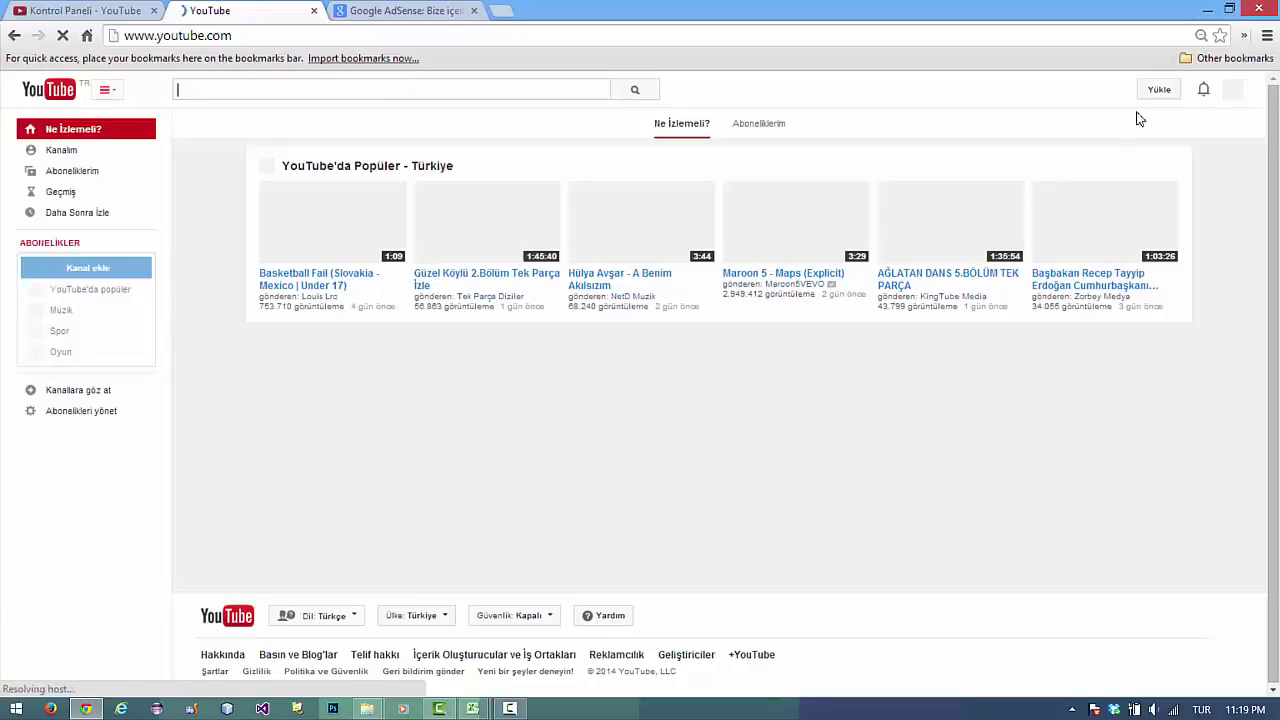
click(1235, 88)
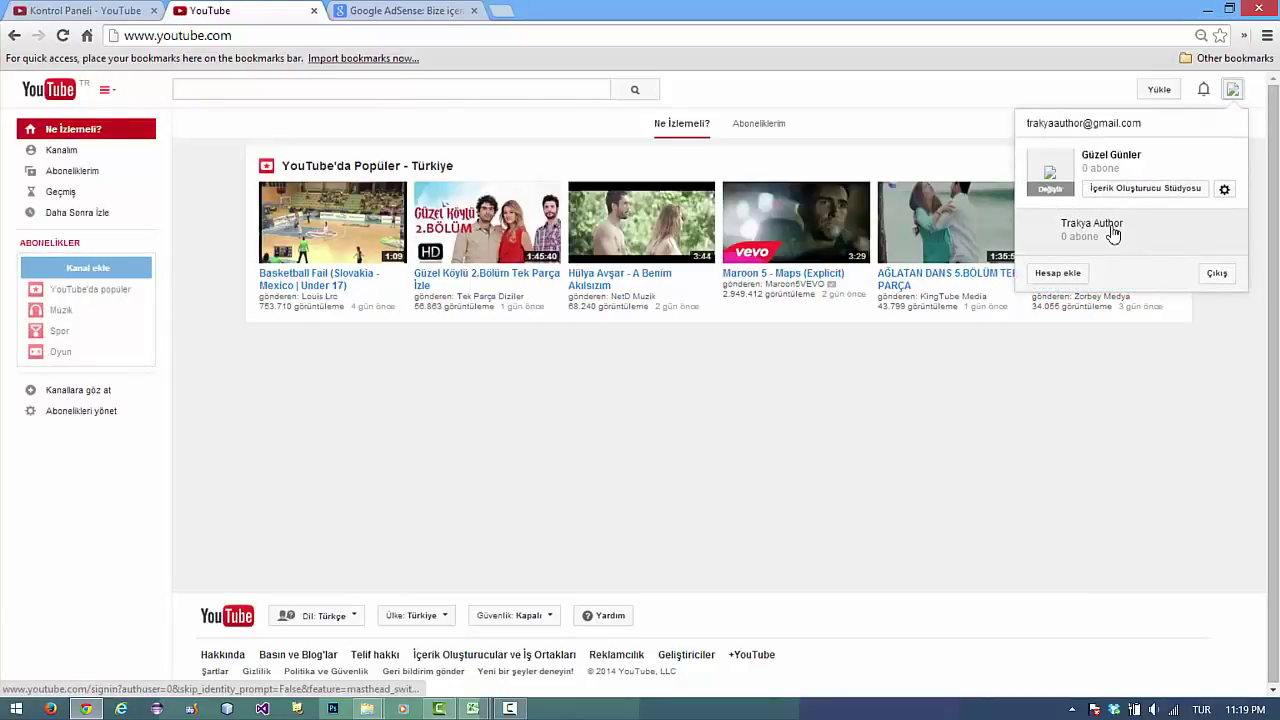
click(1135, 196)
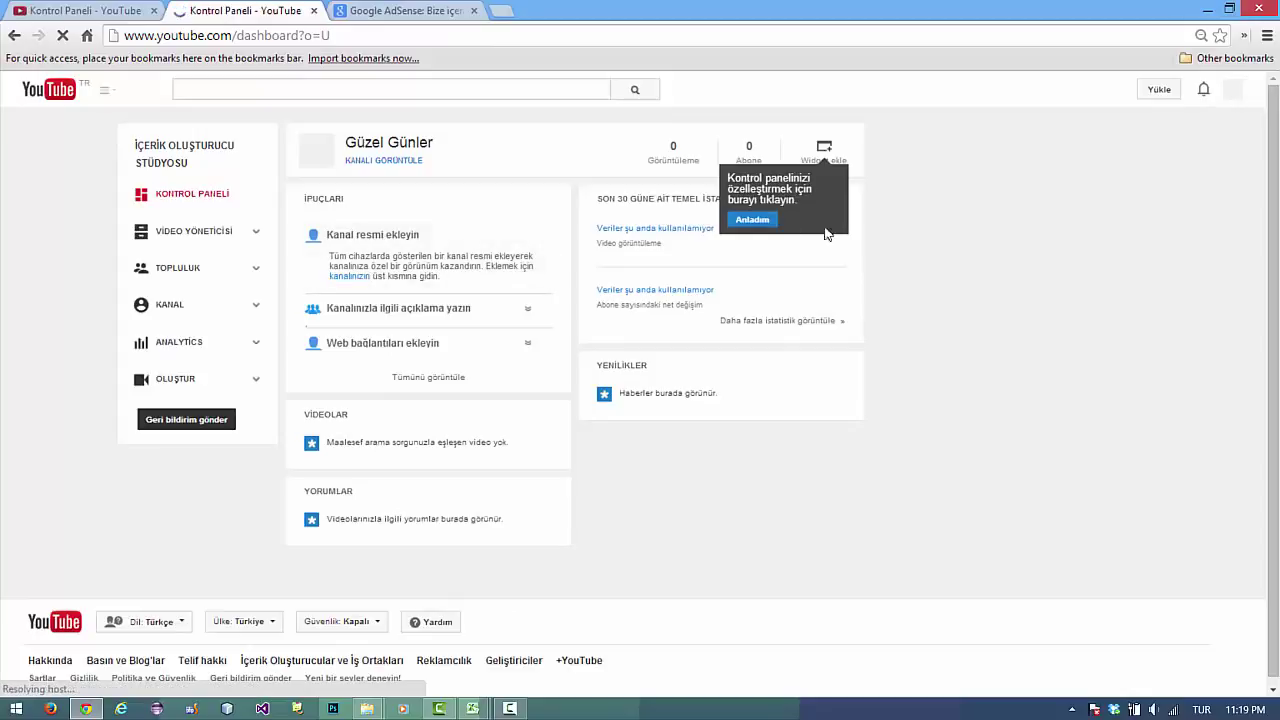
click(183, 304)
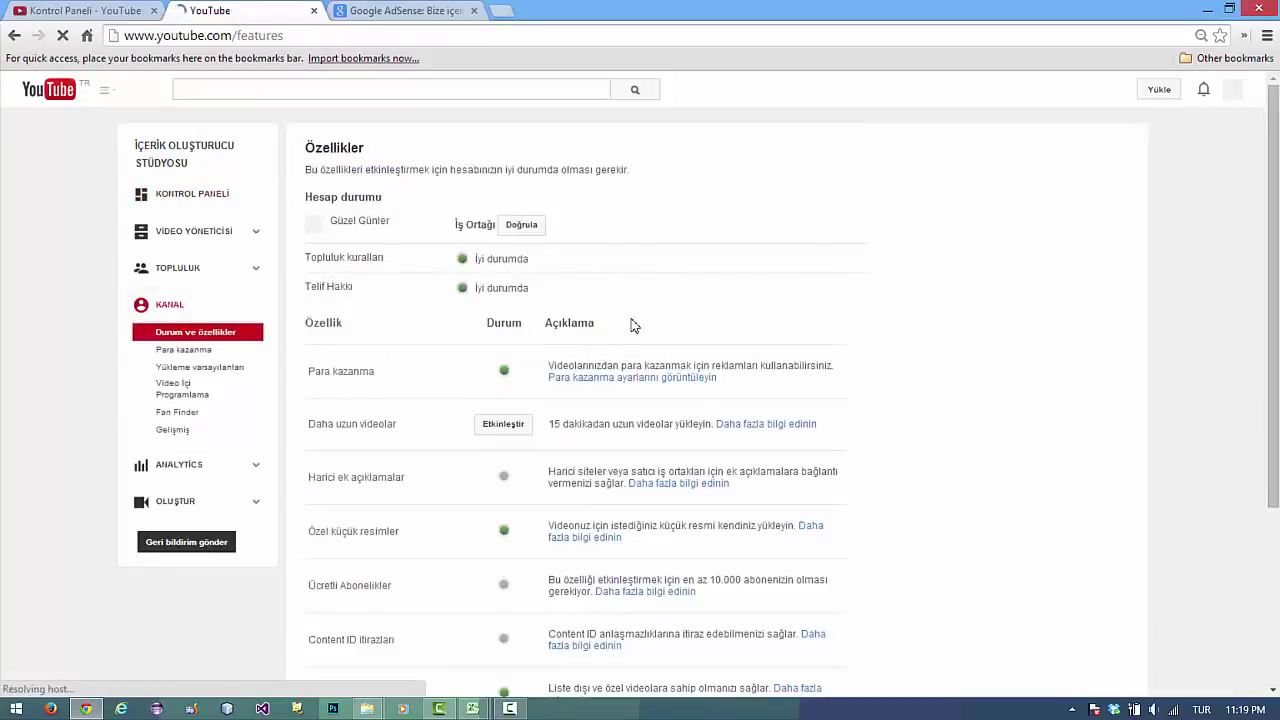
Step: Compare the AdSense application page with the Güzel Günler channel's features page and dashboard
click(363, 8)
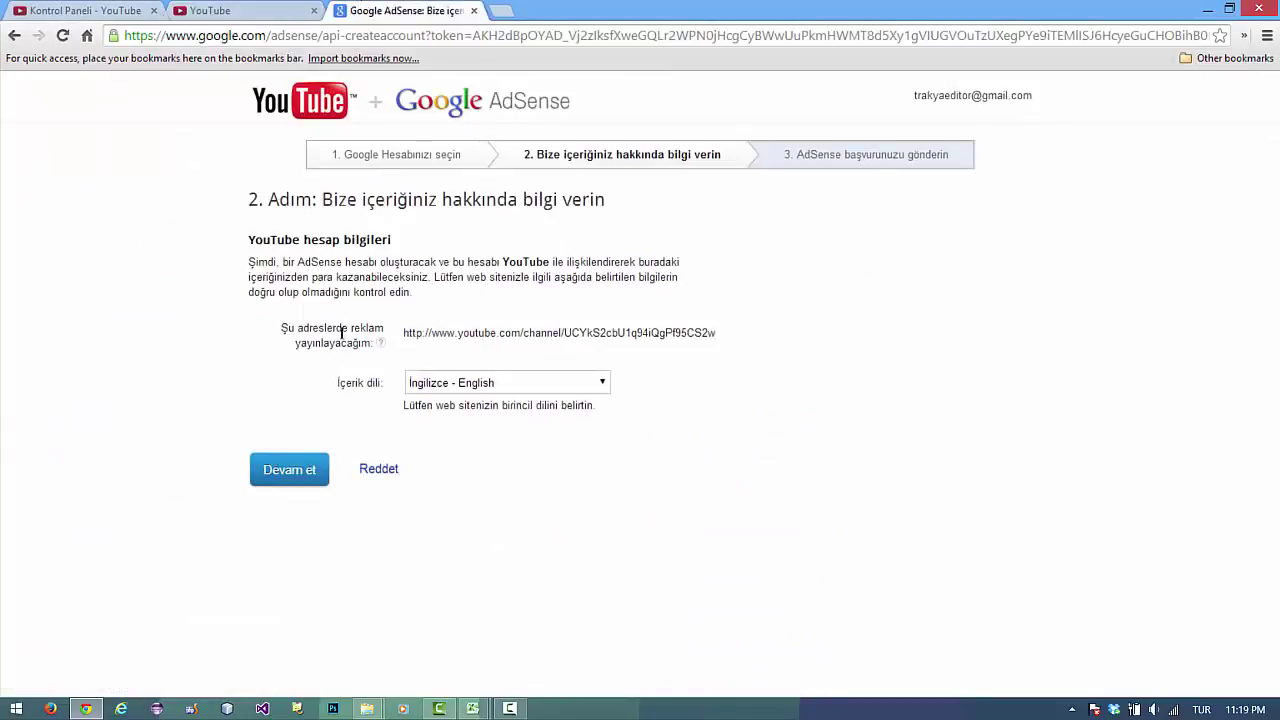
click(250, 9)
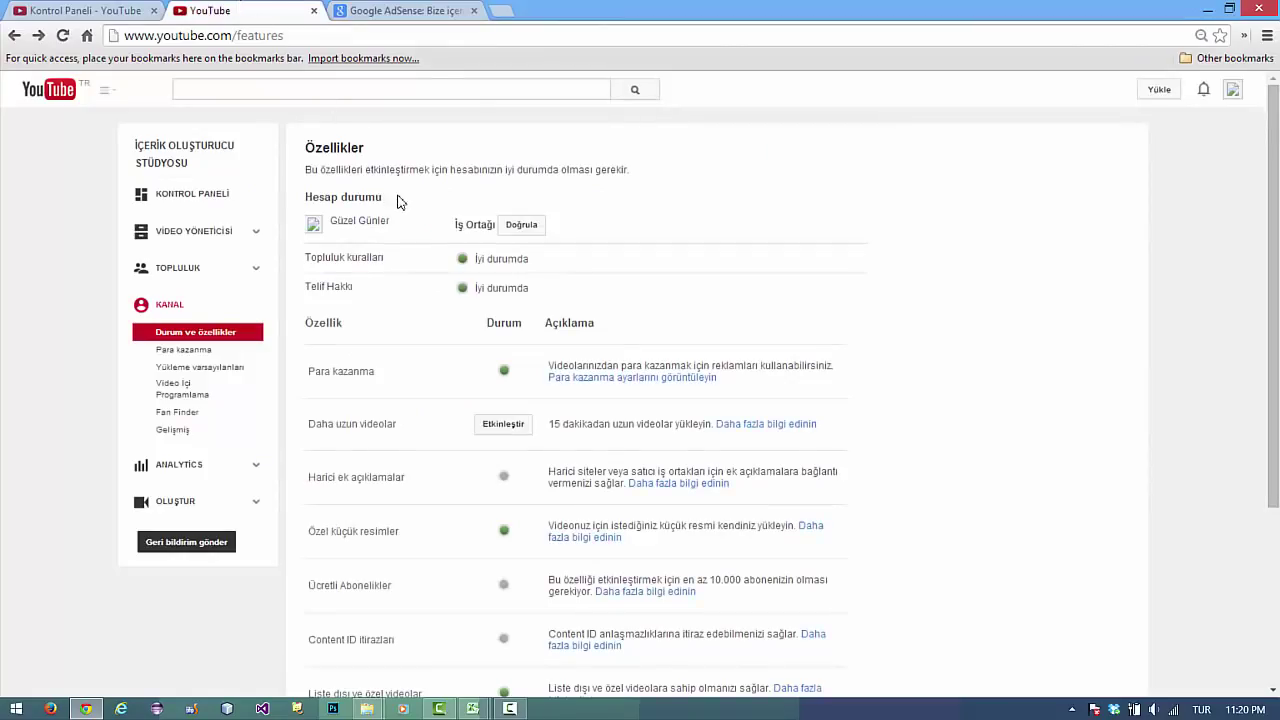
click(355, 9)
click(305, 9)
click(340, 10)
click(272, 8)
click(412, 12)
click(268, 8)
click(362, 9)
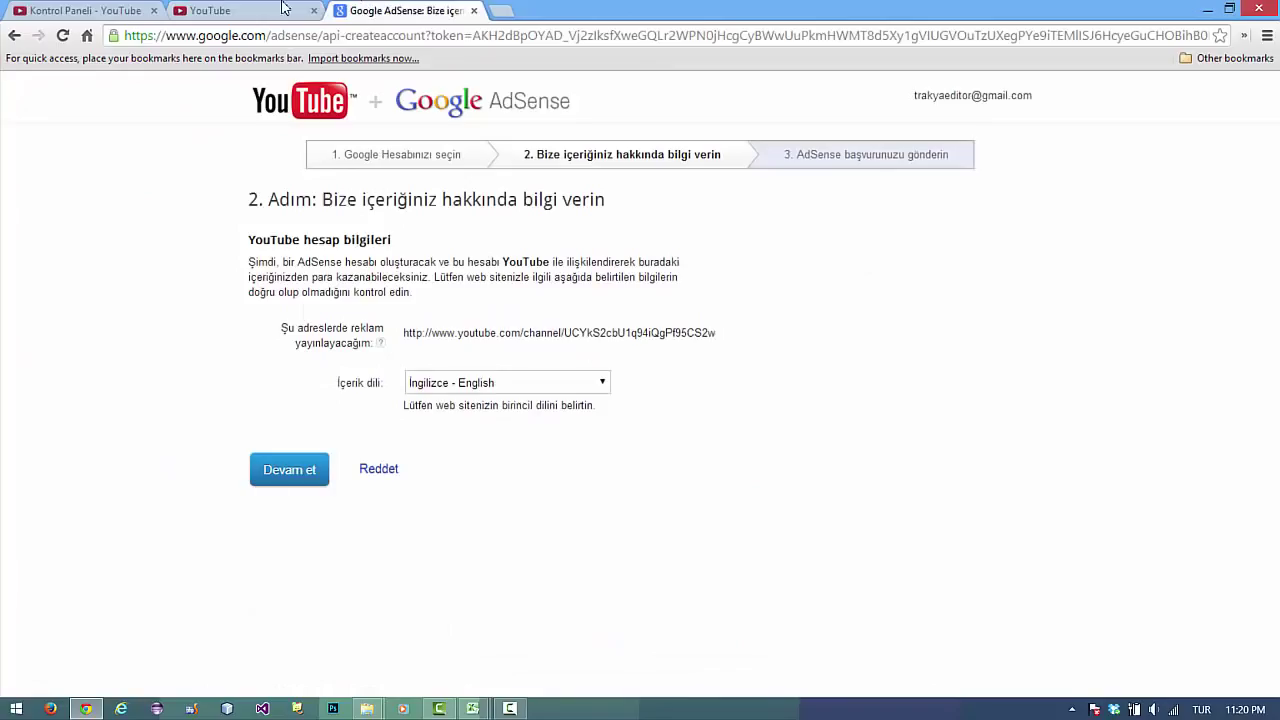
click(266, 10)
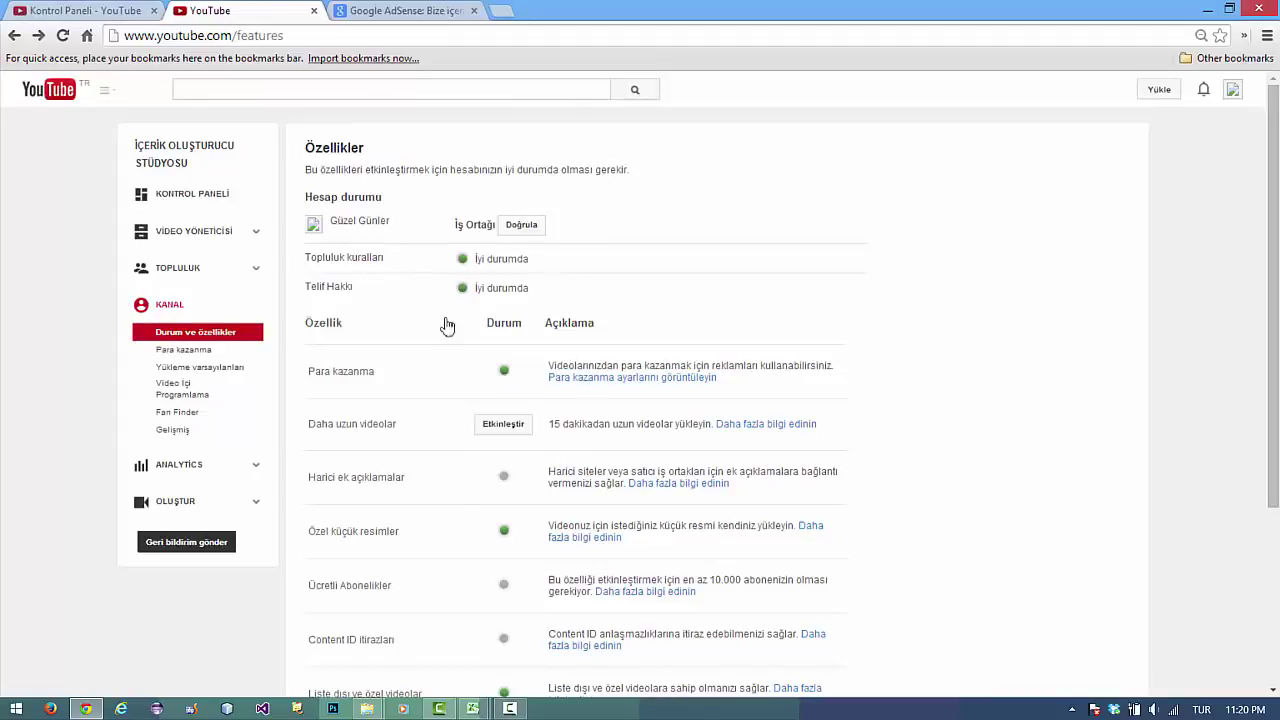
click(138, 8)
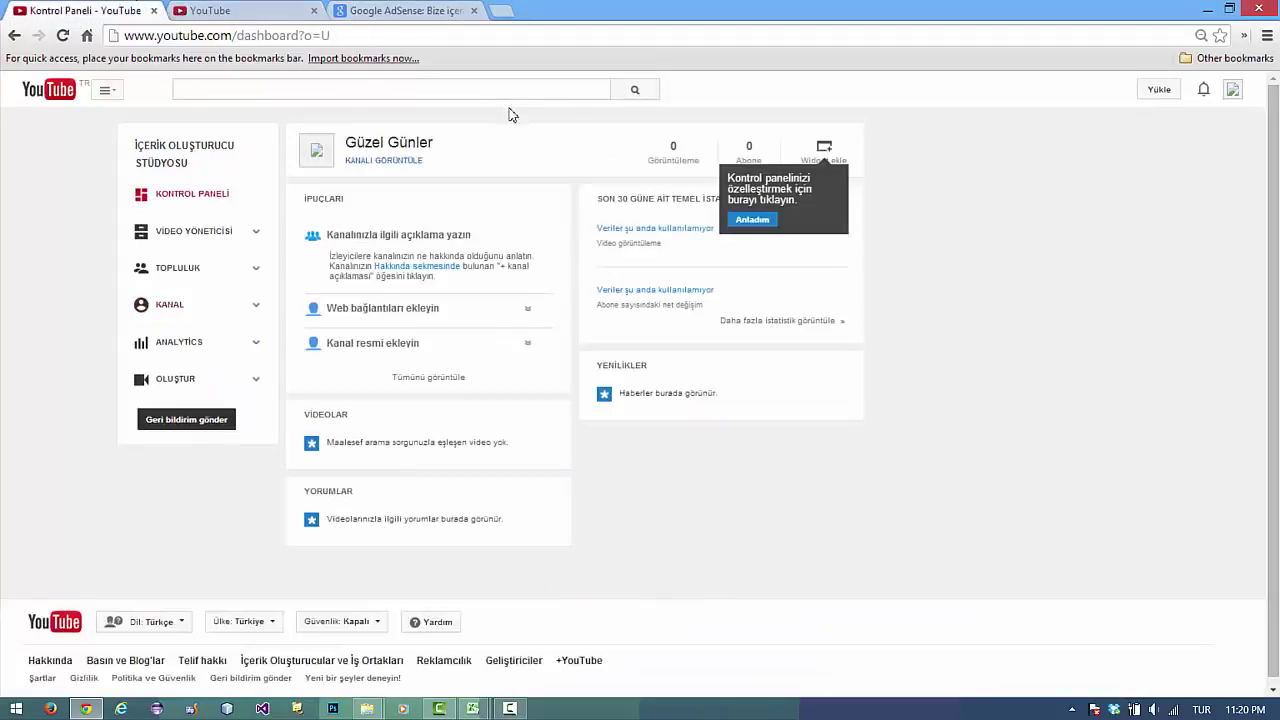
click(438, 8)
click(180, 8)
click(117, 8)
click(365, 9)
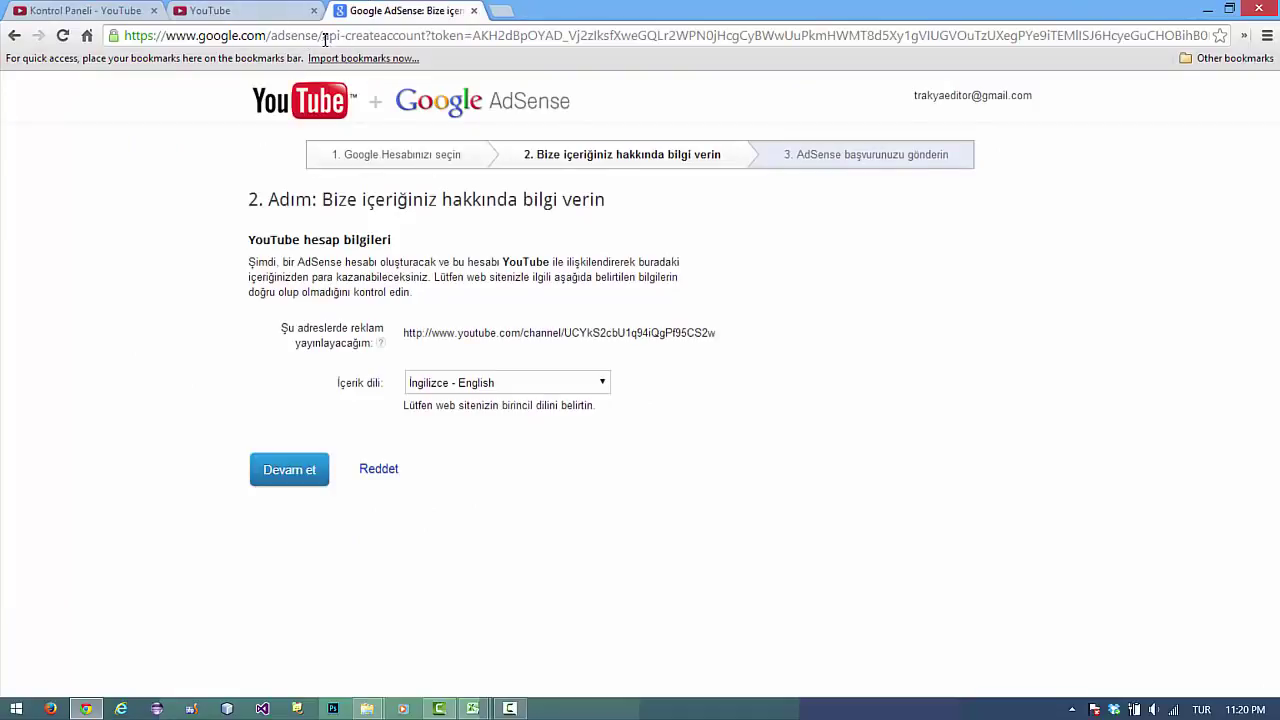
drag(325, 40, 1212, 38)
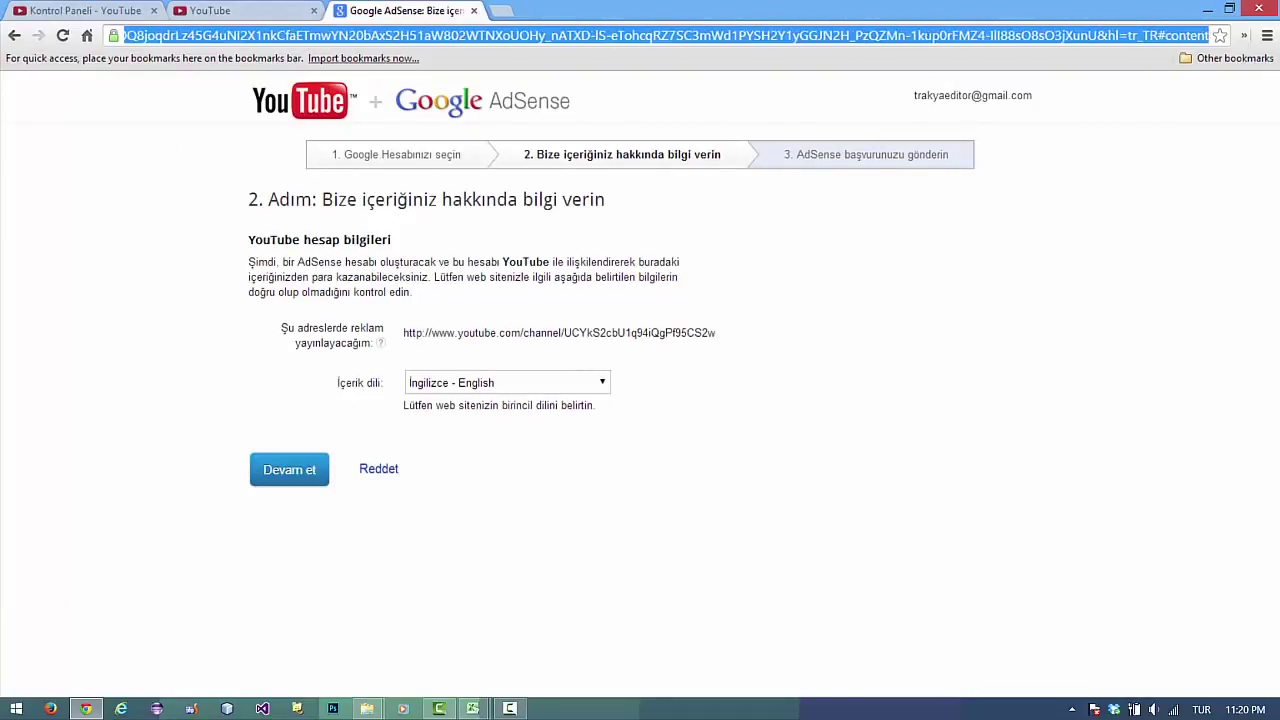
text(https://www.google.com/adsense/)
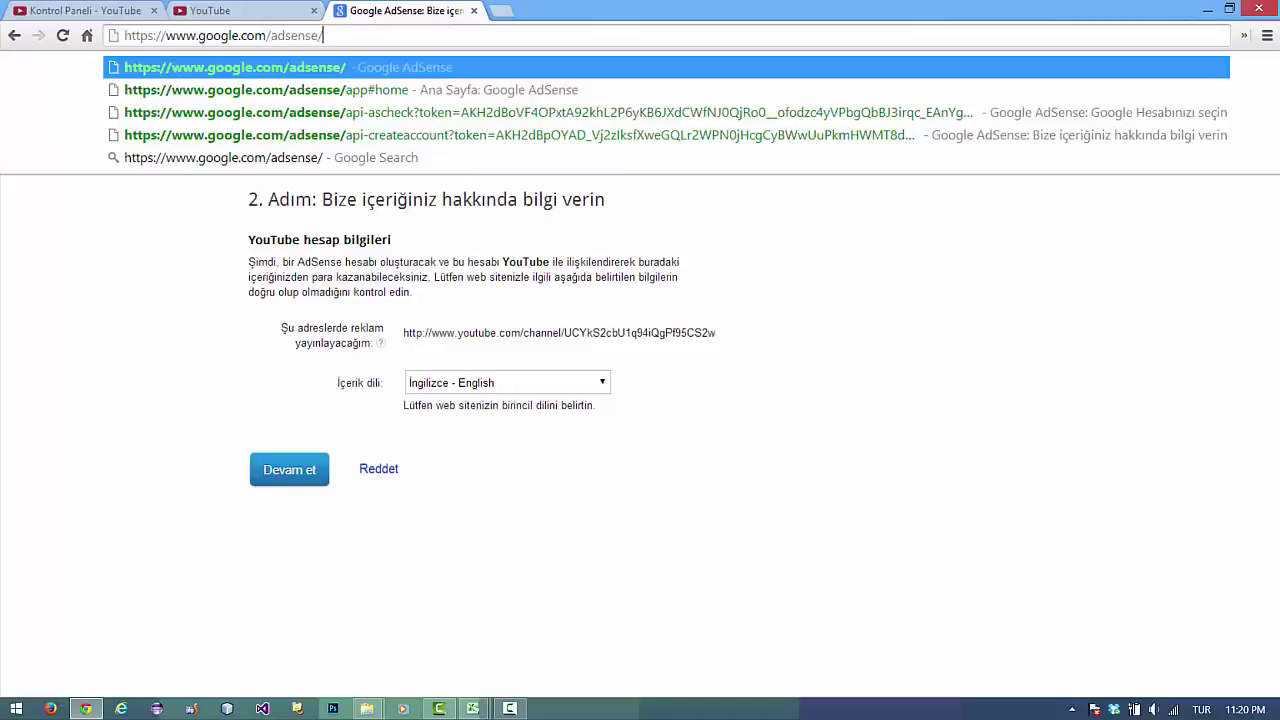
key(Return)
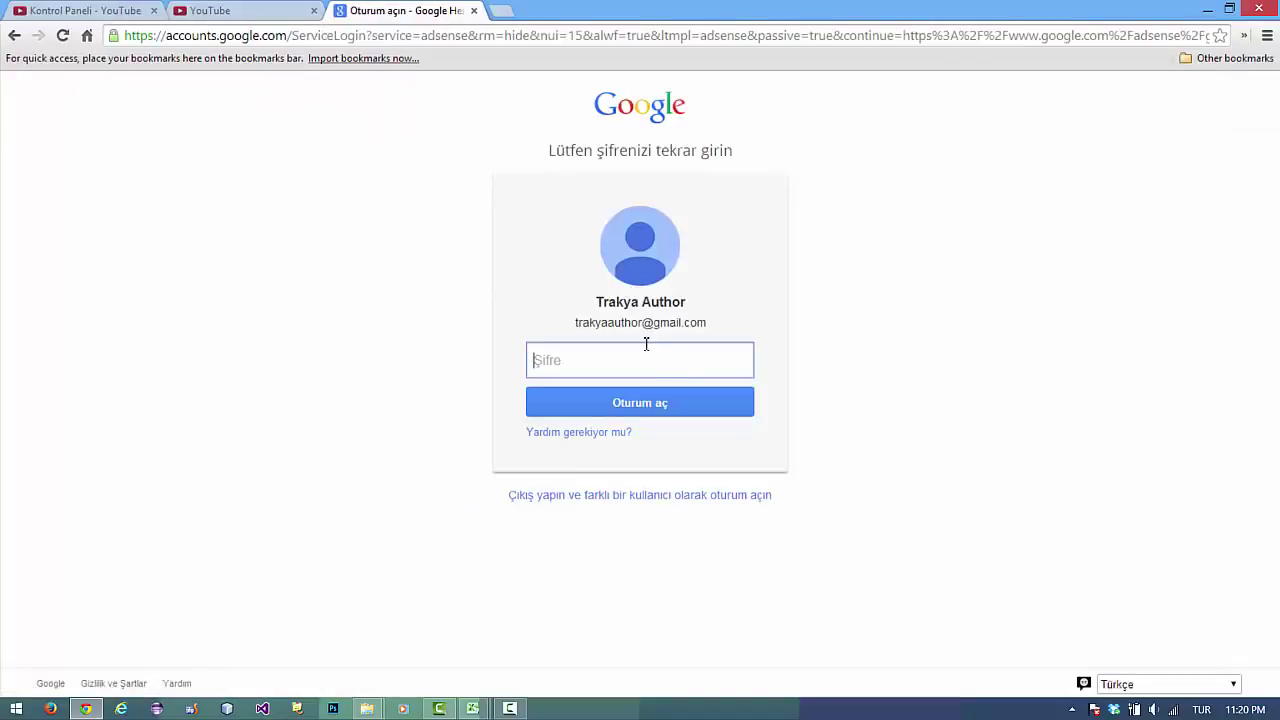
Step: Sign out of the current Google account and sign in to AdSense with the third saved account and its password
click(657, 403)
click(614, 516)
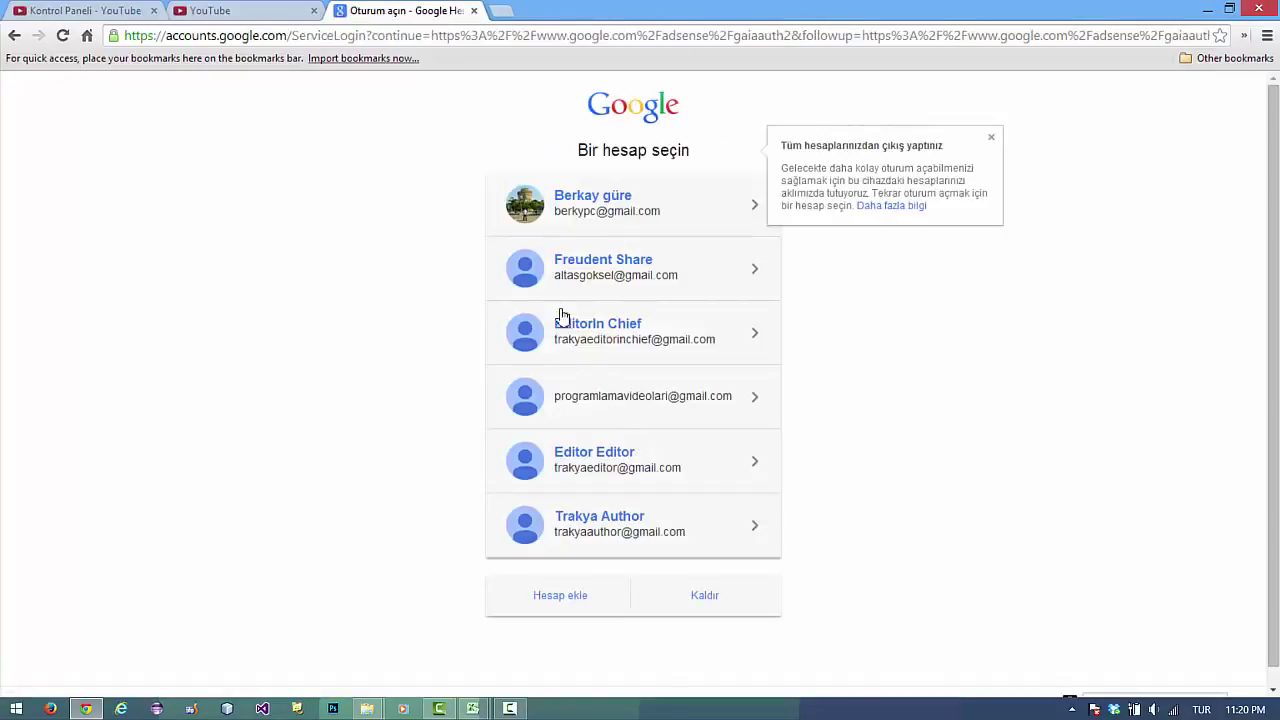
click(601, 349)
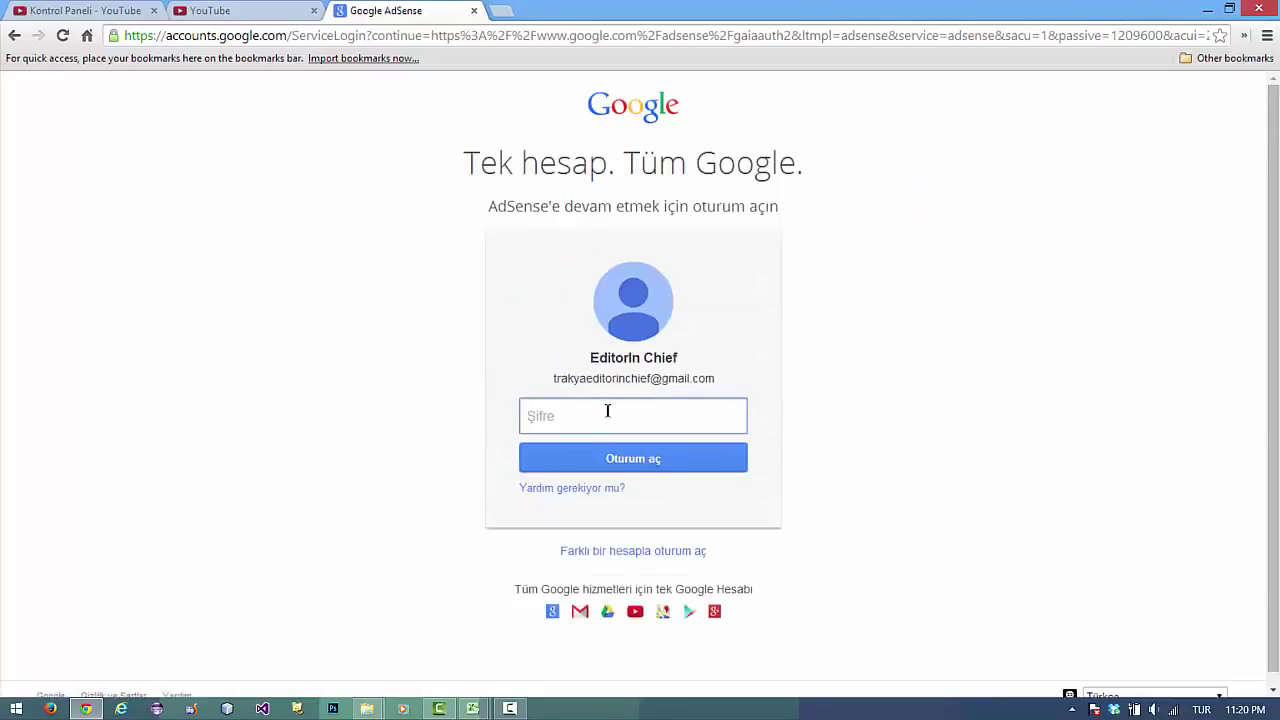
text(•)
key(Return)
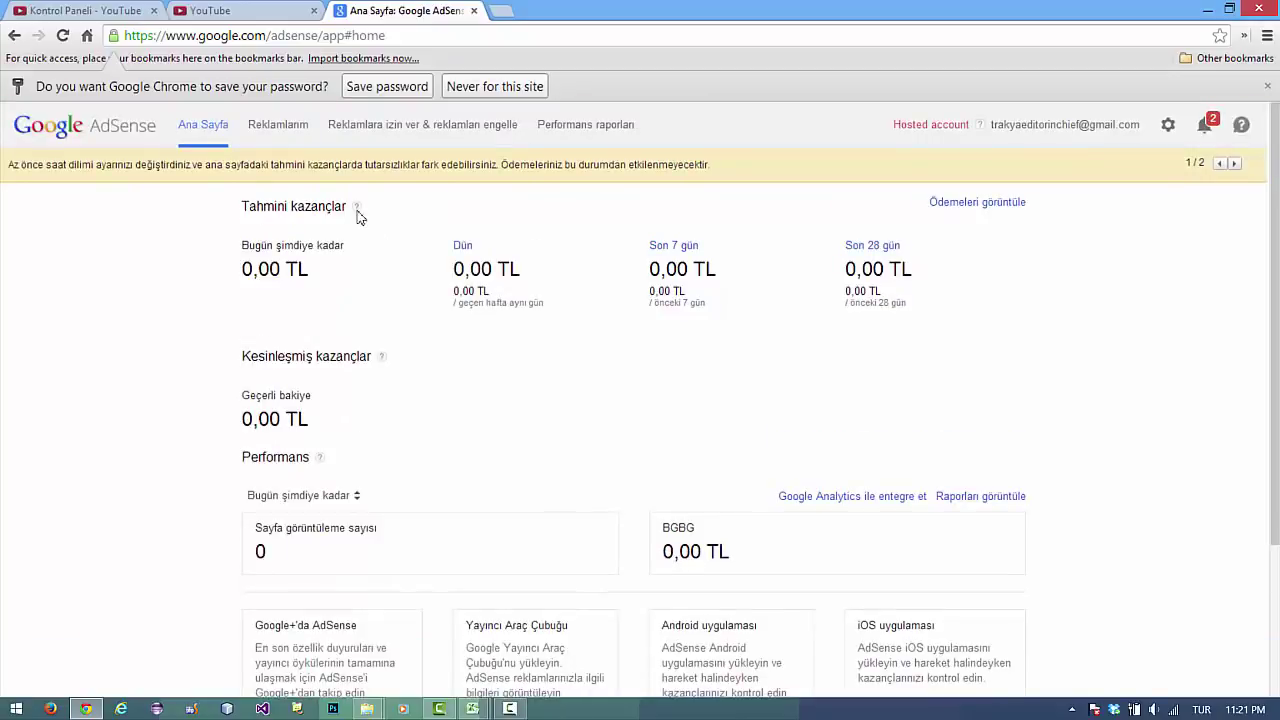
Step: Look through the AdSense account's ad units, ad allowing and blocking settings, and performance reports
click(270, 133)
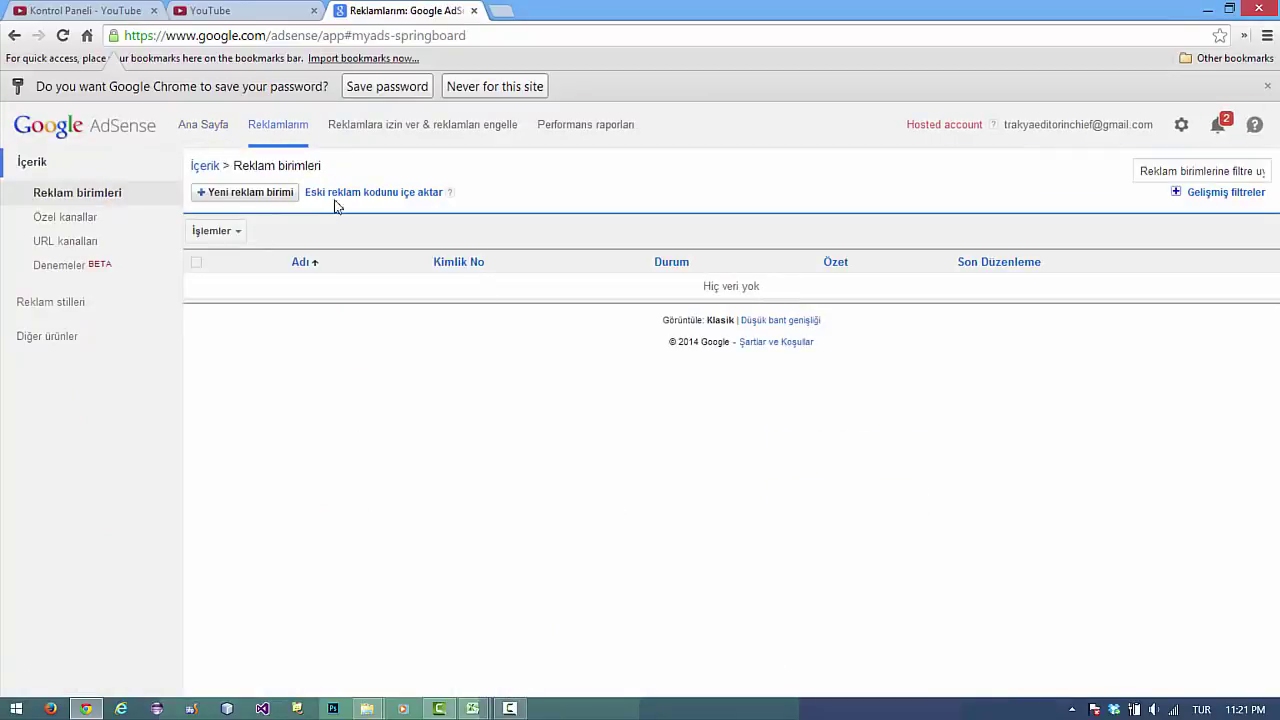
click(367, 131)
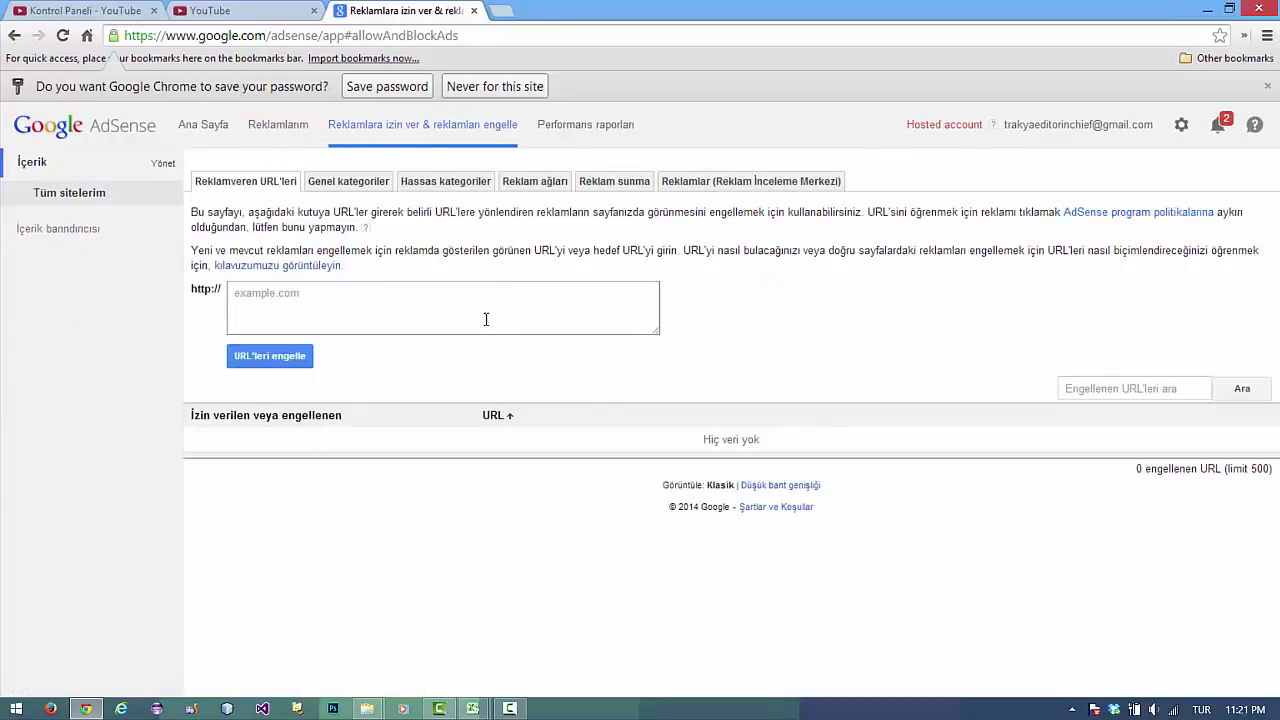
click(567, 135)
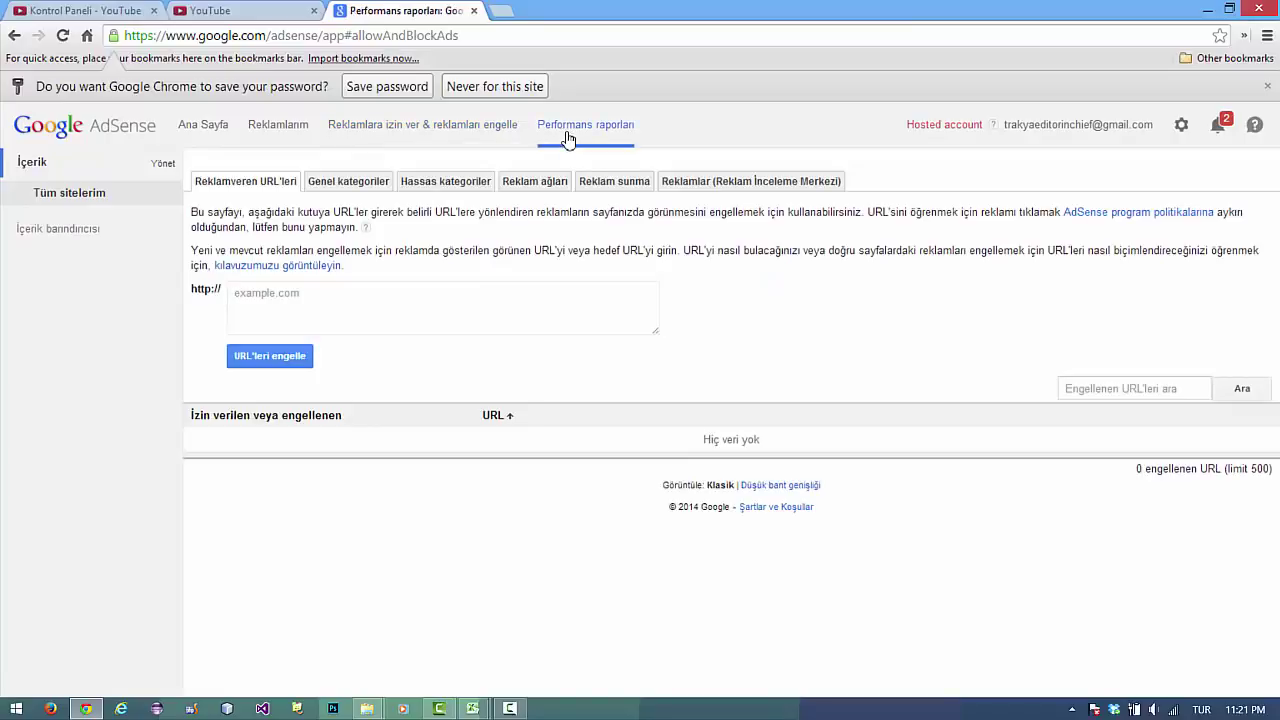